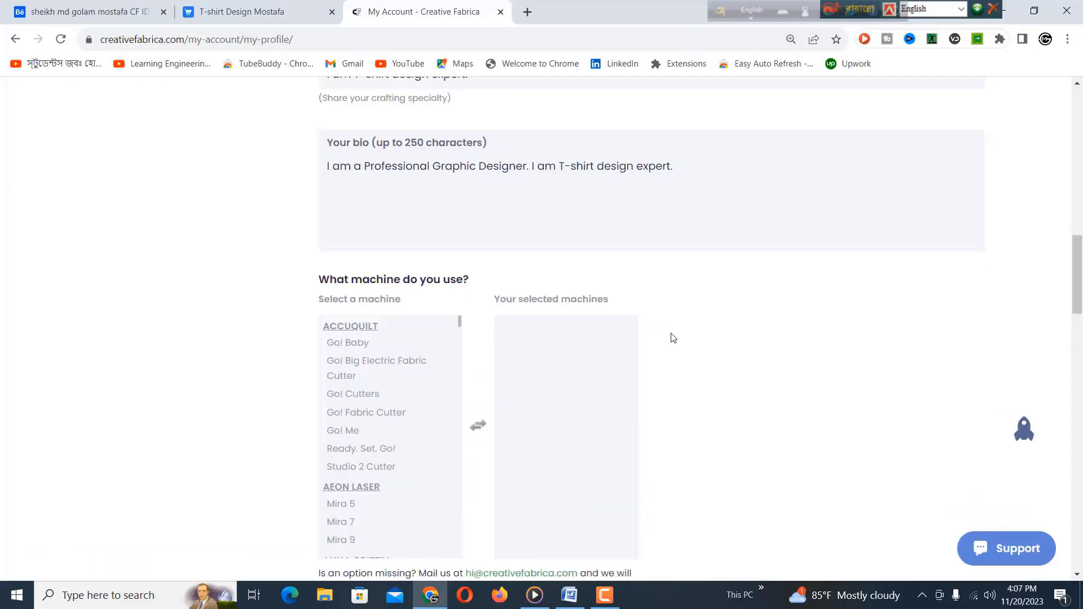
Step: Scroll down from the finished bio to the machine section of the profile form
{"action": "scroll", "coordinate": [670, 337], "scroll_direction": "down", "scroll_amount": 1}
Step: Highlight Ready. Set. Go! in the machine list and tick Tools and Bundles as content interests
{"action": "left_click", "coordinate": [433, 398]}
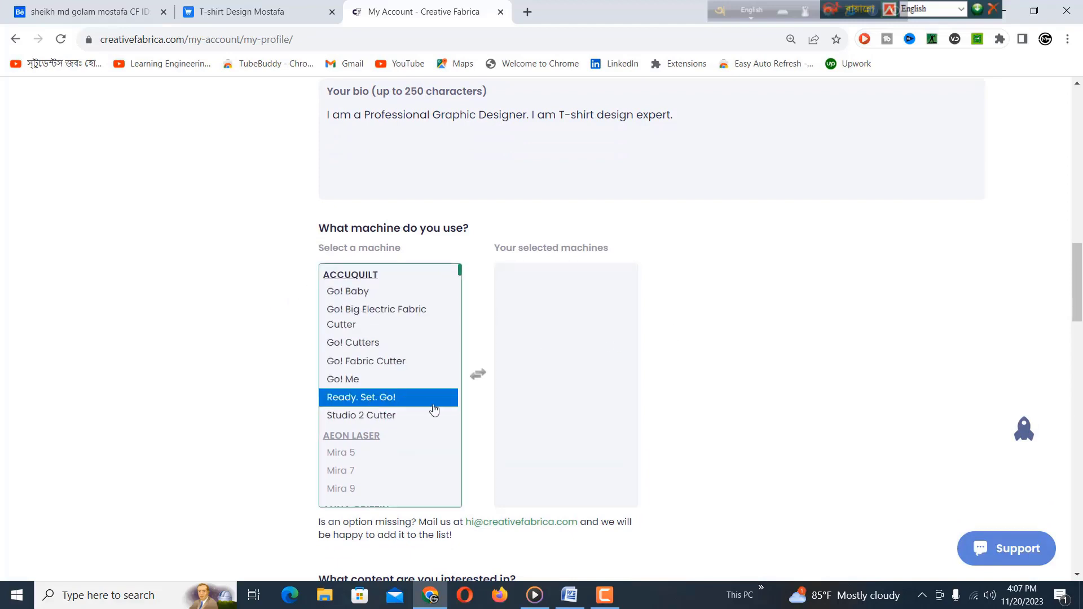
{"action": "scroll", "coordinate": [433, 409], "scroll_direction": "down", "scroll_amount": 10}
{"action": "scroll", "coordinate": [436, 409], "scroll_direction": "down", "scroll_amount": 15}
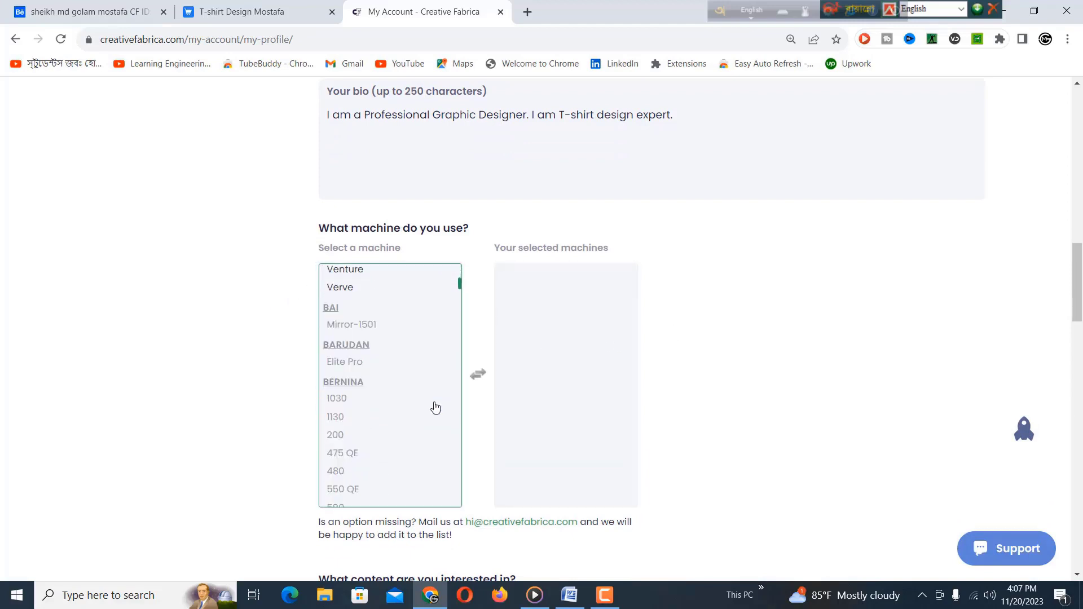
{"action": "scroll", "coordinate": [436, 405], "scroll_direction": "down", "scroll_amount": 10}
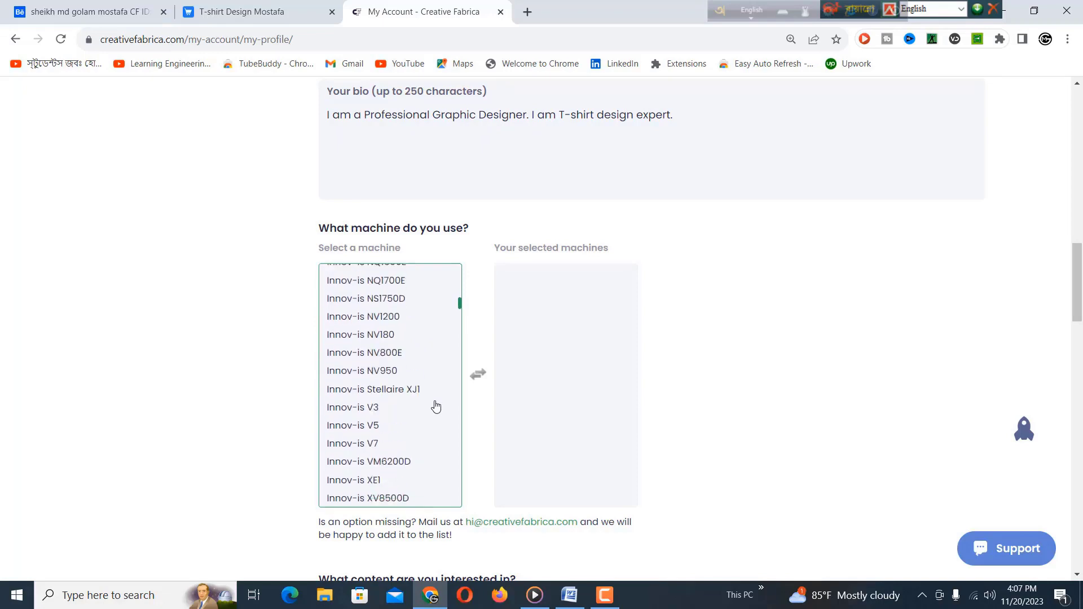
{"action": "left_click_drag", "start_coordinate": [1080, 289], "coordinate": [1075, 336]}
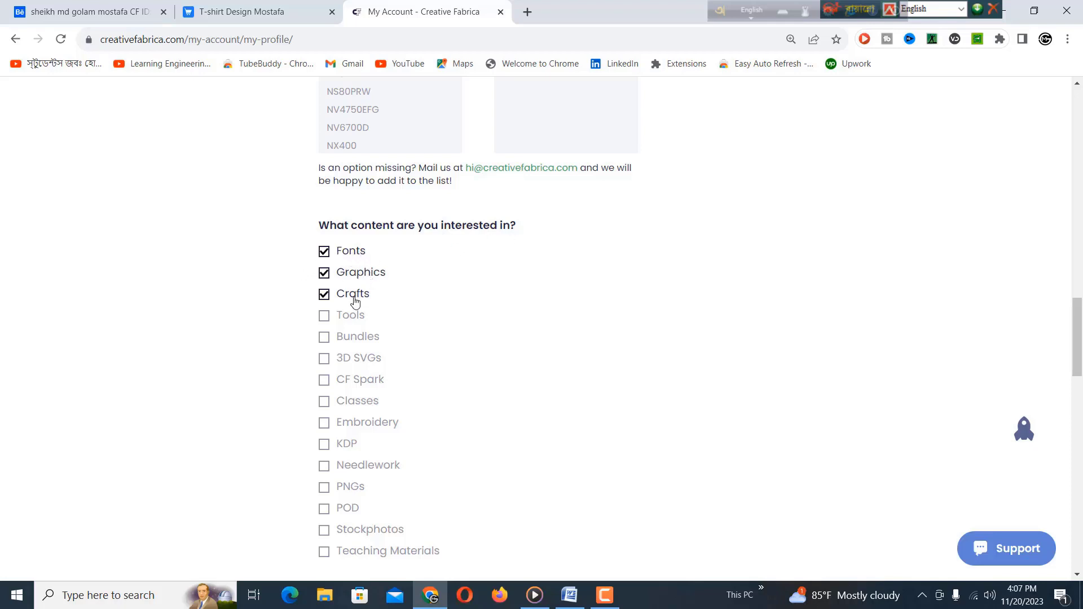
{"action": "left_click", "coordinate": [324, 319]}
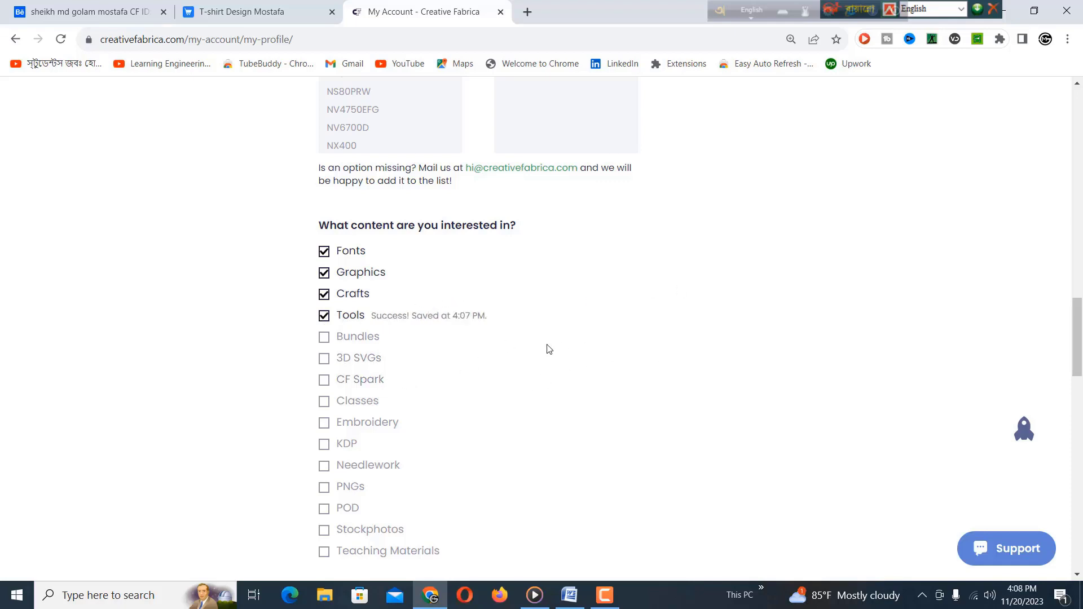
{"action": "left_click", "coordinate": [324, 337]}
{"action": "left_click_drag", "start_coordinate": [1081, 329], "coordinate": [1080, 381]}
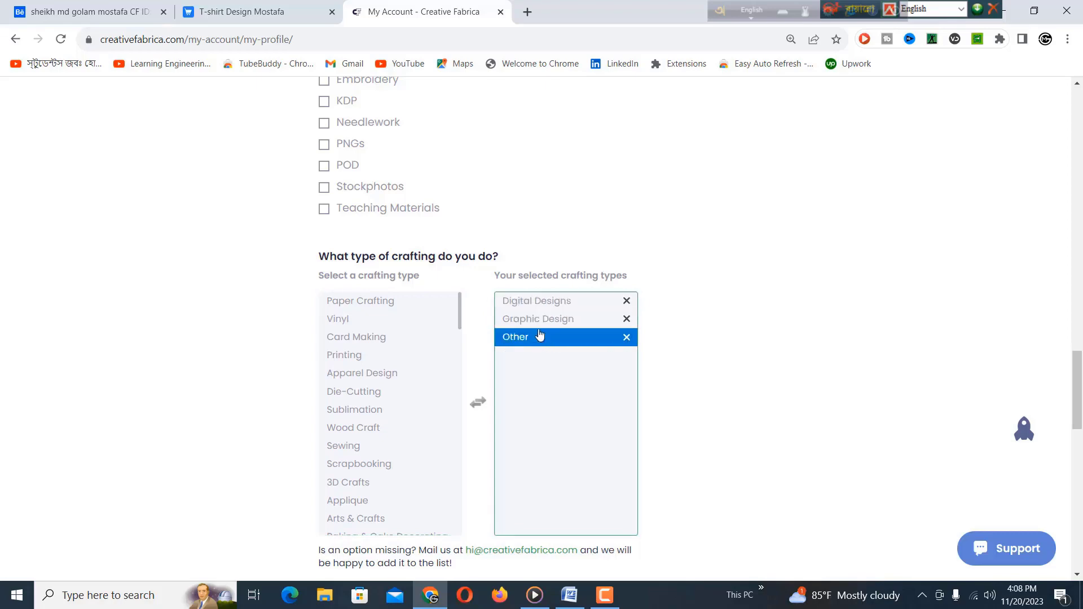
{"action": "scroll", "coordinate": [539, 334], "scroll_direction": "down", "scroll_amount": 6}
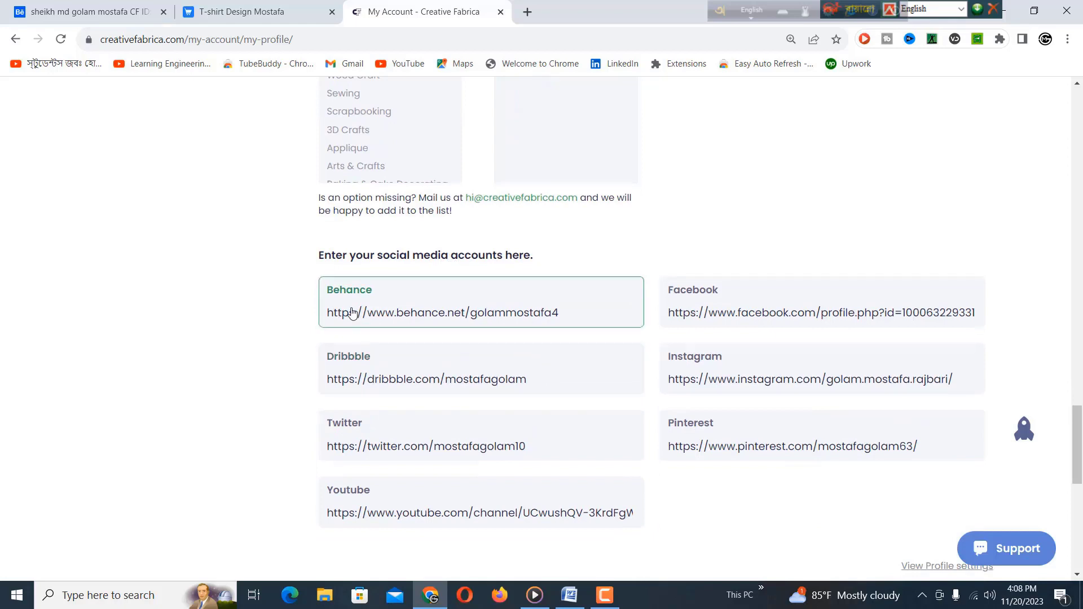
{"action": "left_click", "coordinate": [350, 375]}
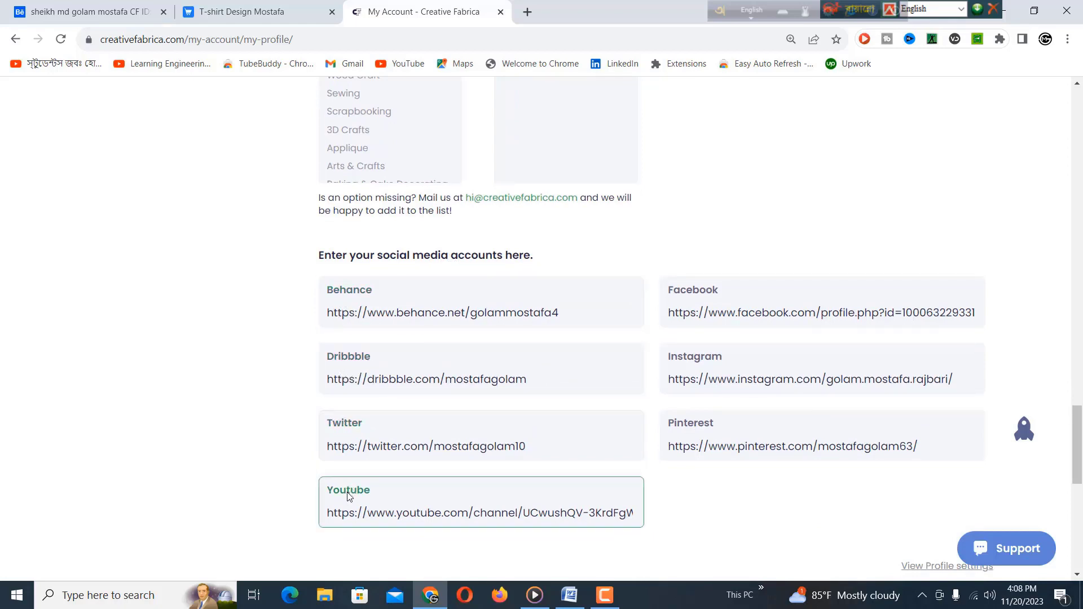
{"action": "scroll", "coordinate": [733, 339], "scroll_direction": "down", "scroll_amount": 1}
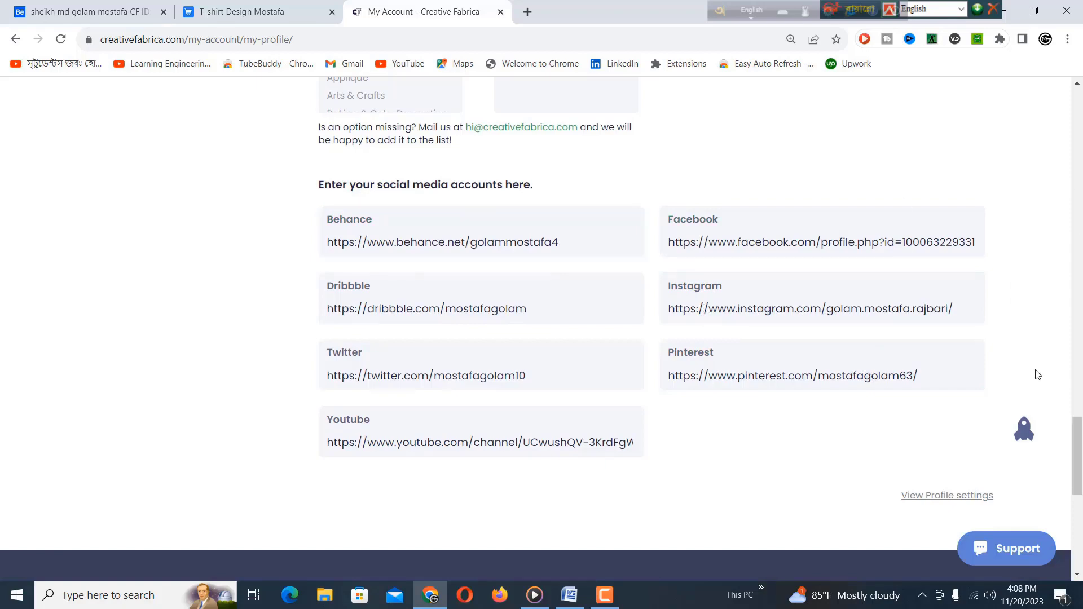
{"action": "left_click_drag", "start_coordinate": [1078, 446], "coordinate": [1080, 34]}
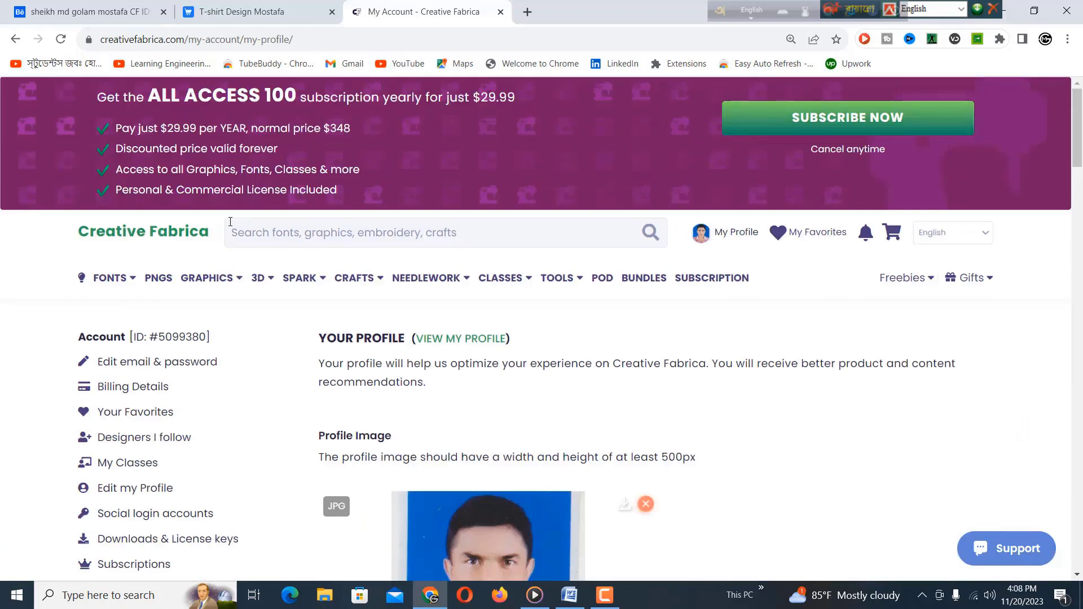
Step: Open My Account from the My Profile menu and select the account ID number
{"action": "mouse_move", "coordinate": [549, 264]}
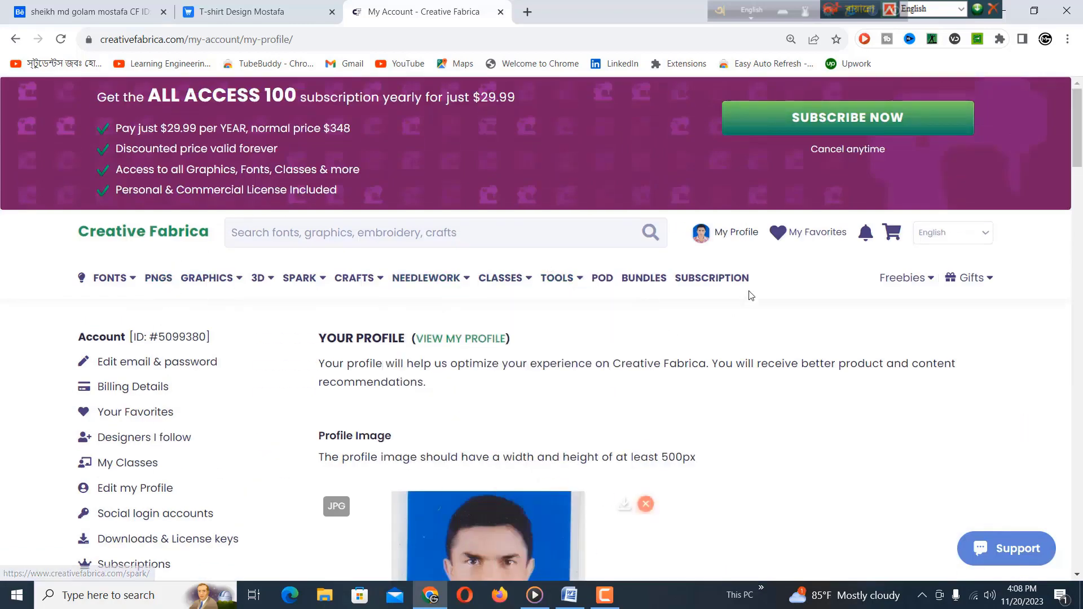
{"action": "mouse_move", "coordinate": [734, 233]}
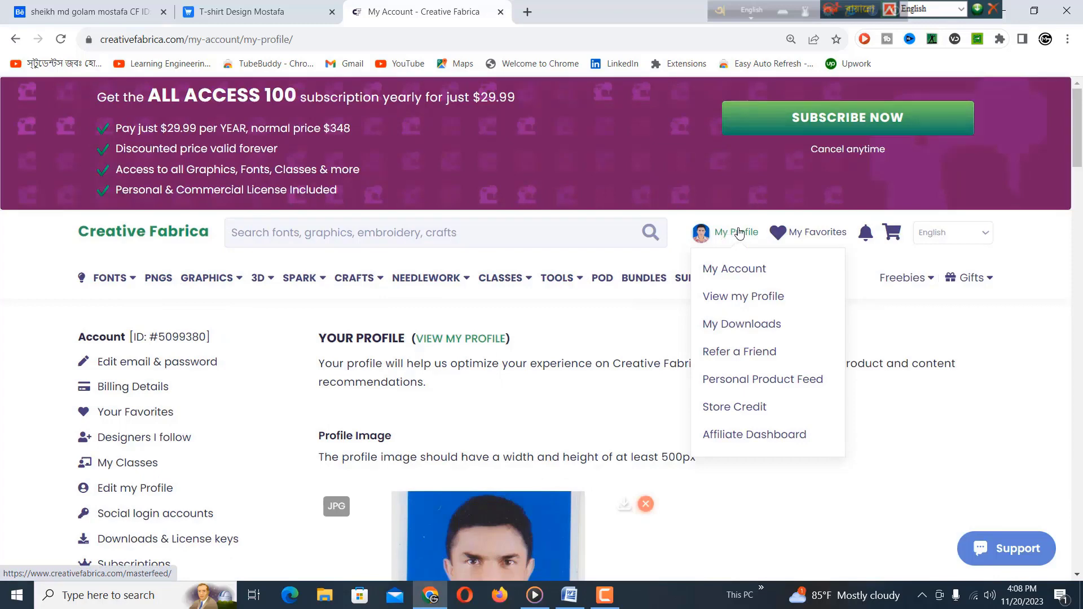
{"action": "left_click", "coordinate": [735, 273]}
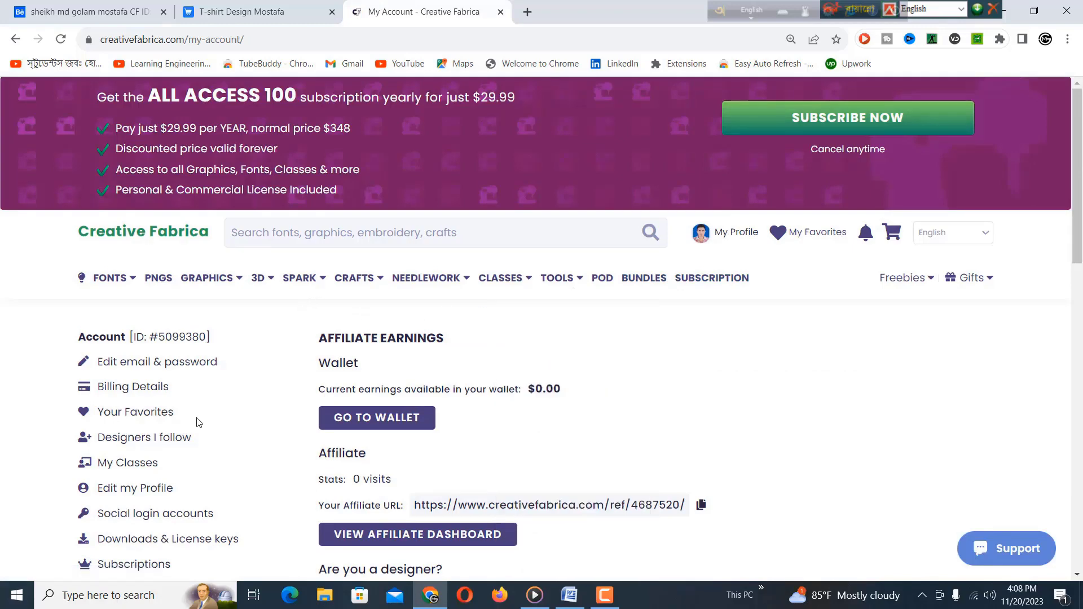
{"action": "scroll", "coordinate": [183, 425], "scroll_direction": "down", "scroll_amount": 1}
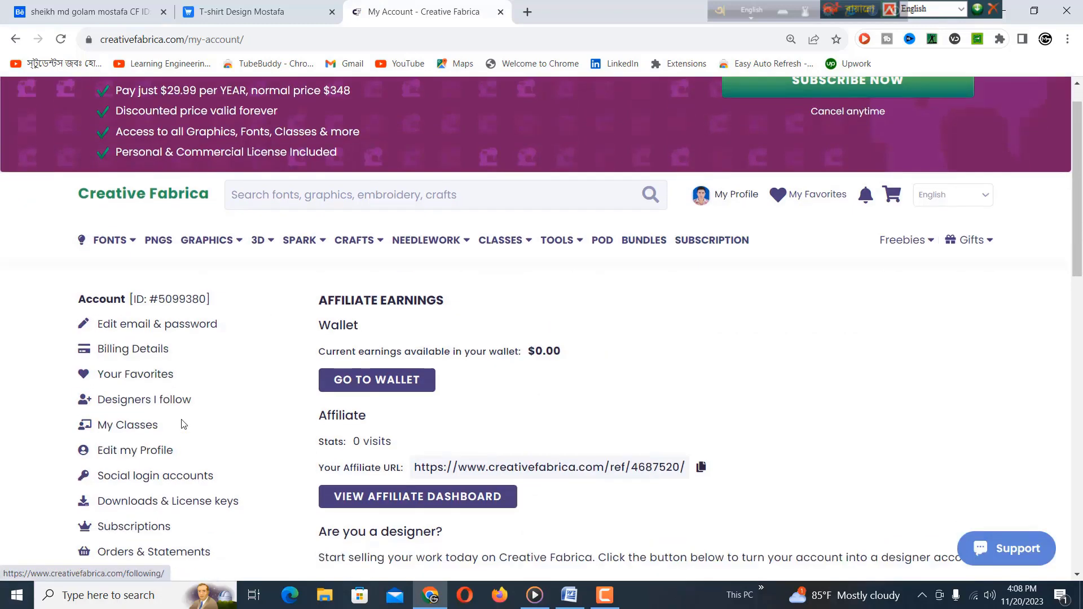
{"action": "scroll", "coordinate": [183, 424], "scroll_direction": "down", "scroll_amount": 4}
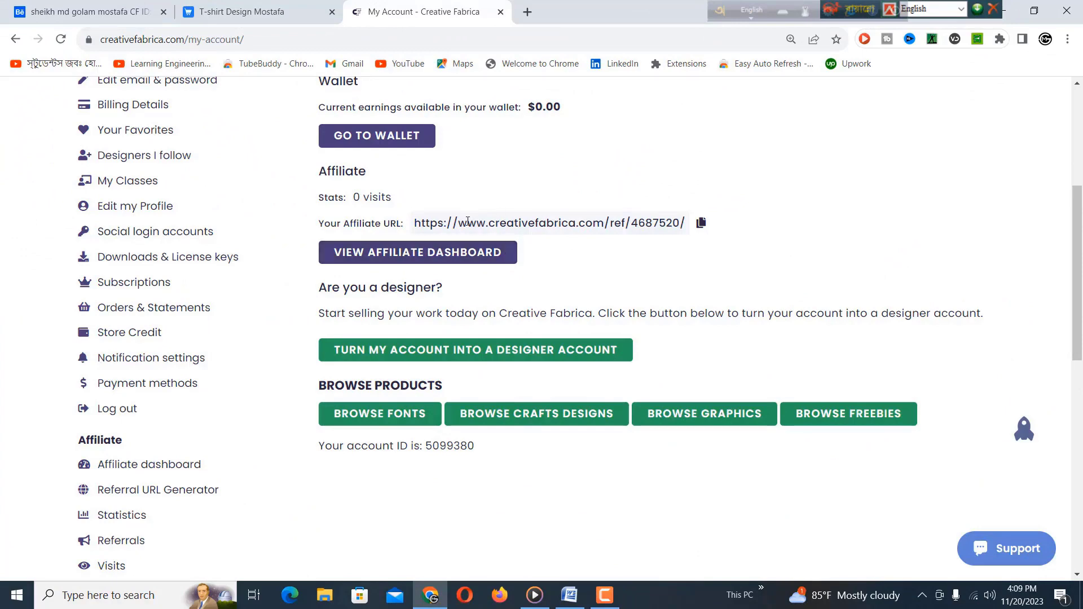
{"action": "scroll", "coordinate": [467, 221], "scroll_direction": "up", "scroll_amount": 4}
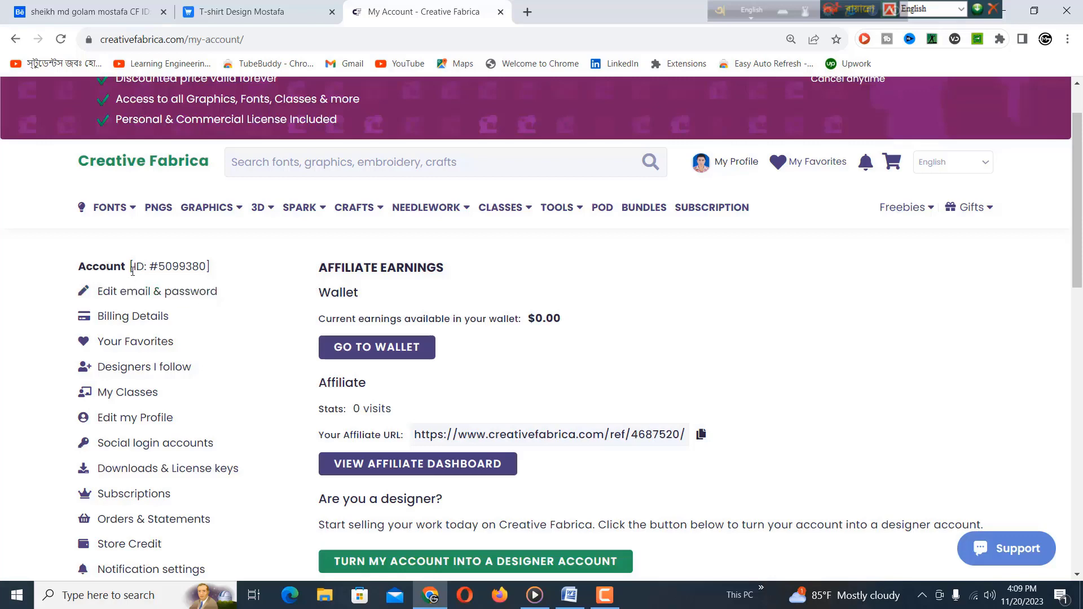
{"action": "left_click_drag", "start_coordinate": [135, 267], "coordinate": [213, 272]}
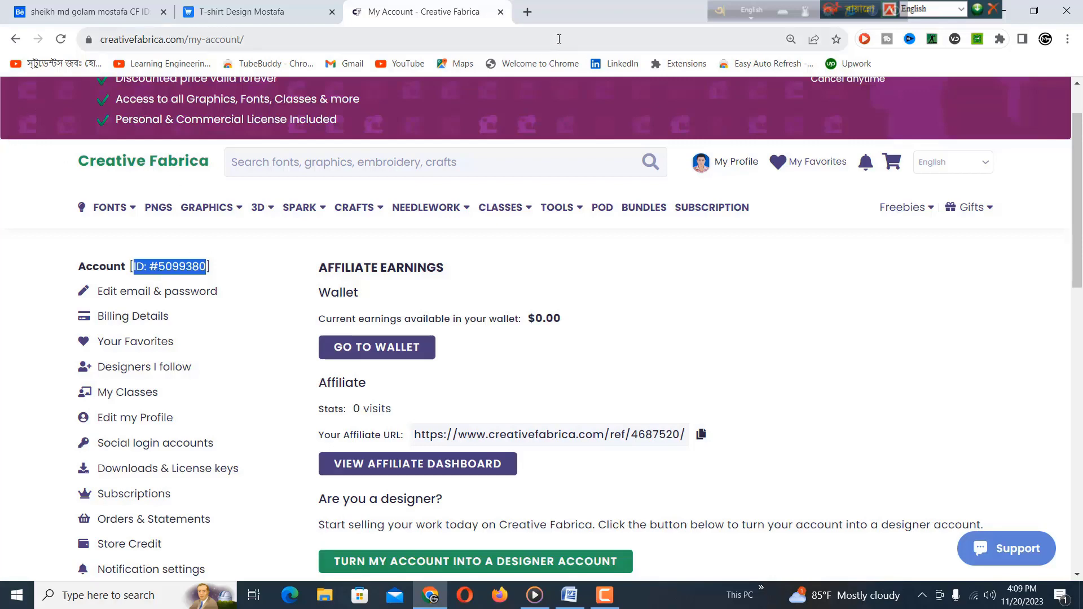
Step: Compare the CF ID in the Behance headline with the Creative Fabrica account ID
{"action": "left_click", "coordinate": [61, 17]}
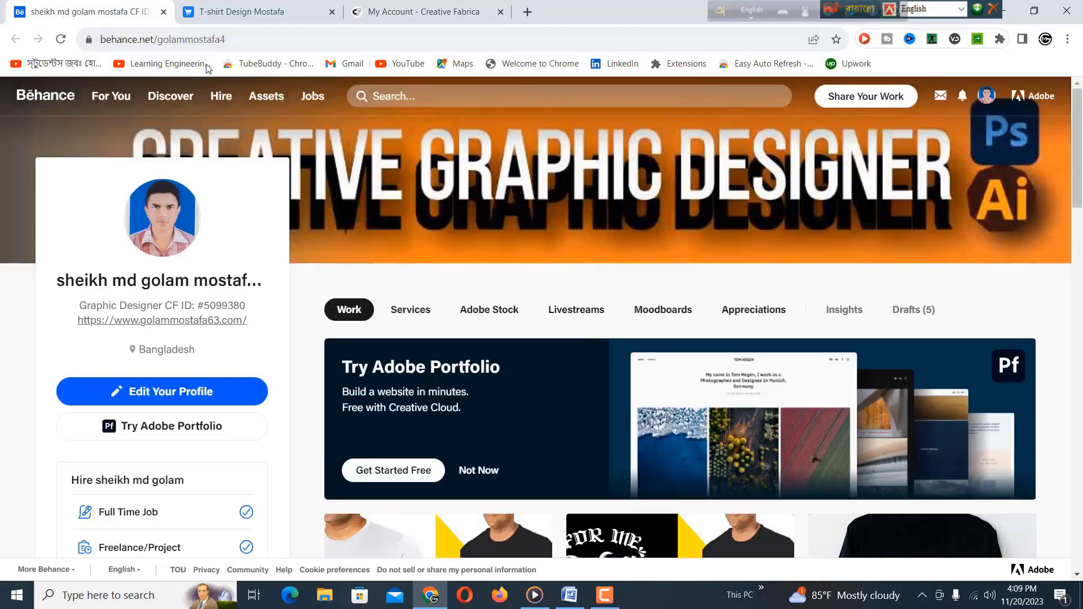
{"action": "mouse_move", "coordinate": [583, 212]}
{"action": "left_click_drag", "start_coordinate": [178, 305], "coordinate": [235, 301]}
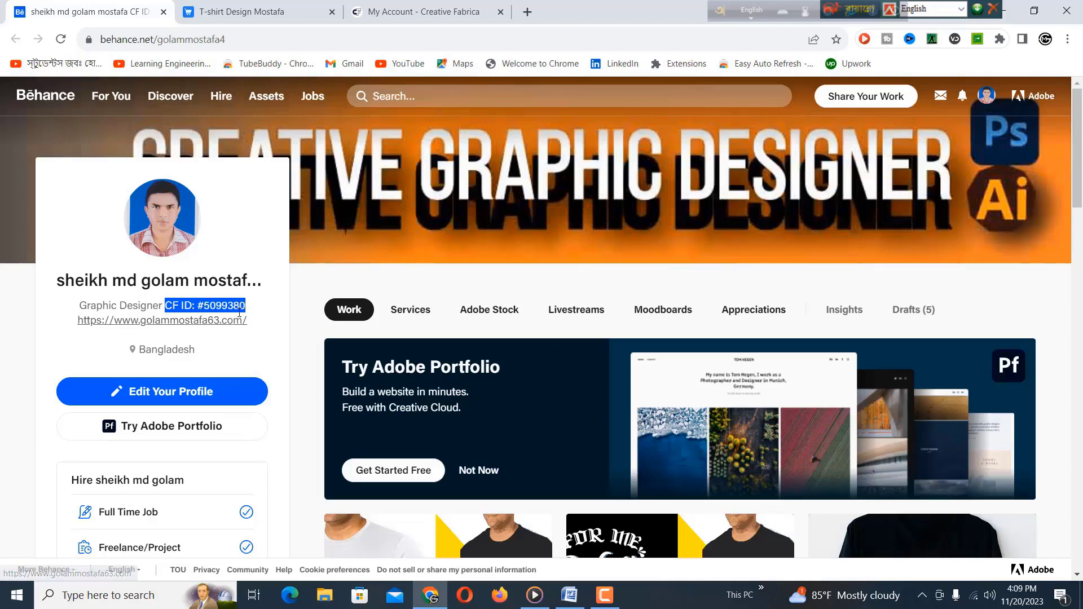
{"action": "left_click", "coordinate": [395, 14]}
{"action": "left_click", "coordinate": [190, 273]}
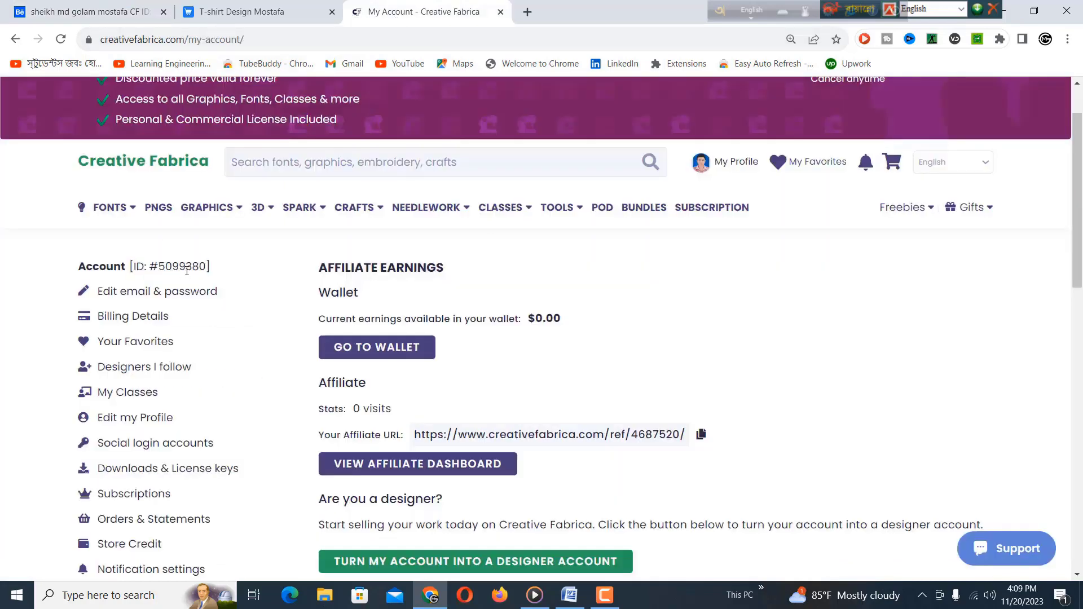
{"action": "left_click", "coordinate": [189, 268]}
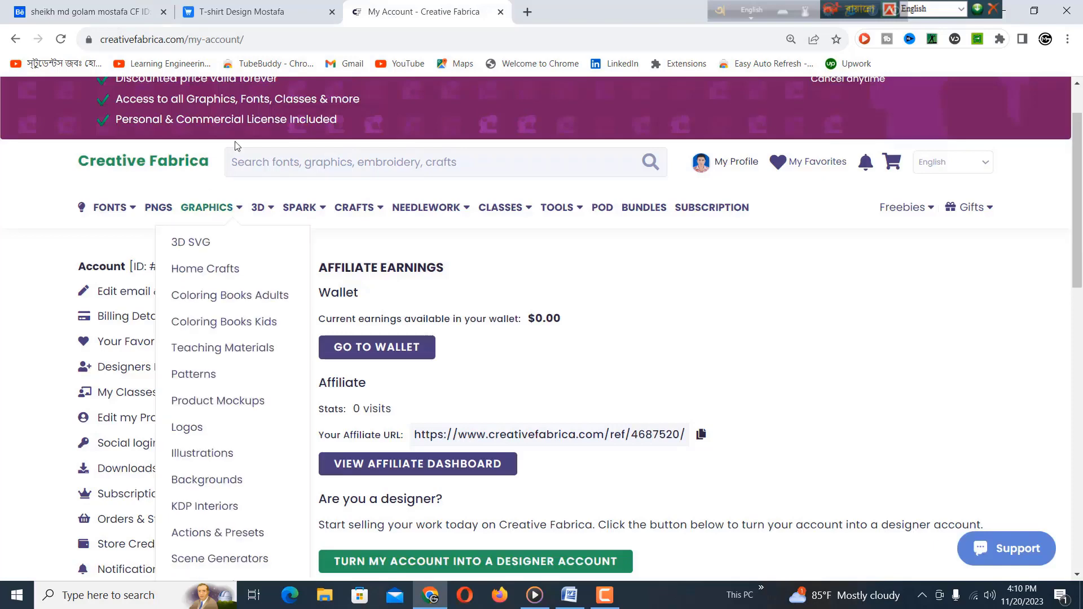
{"action": "left_click", "coordinate": [72, 16]}
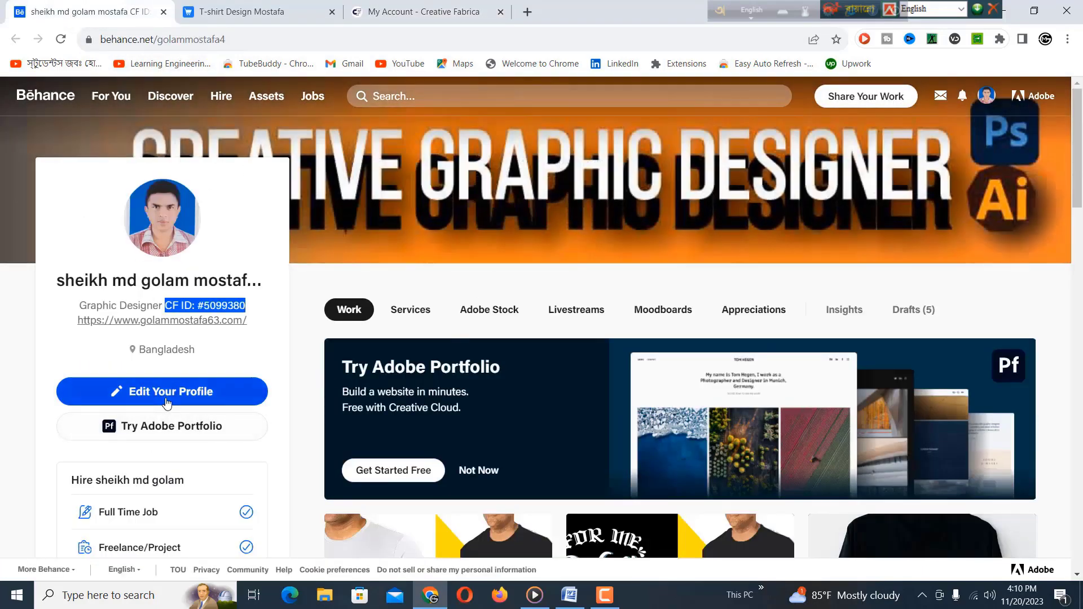
Step: Open the Behance profile editor and start editing the Occupation entry
{"action": "left_click", "coordinate": [161, 398]}
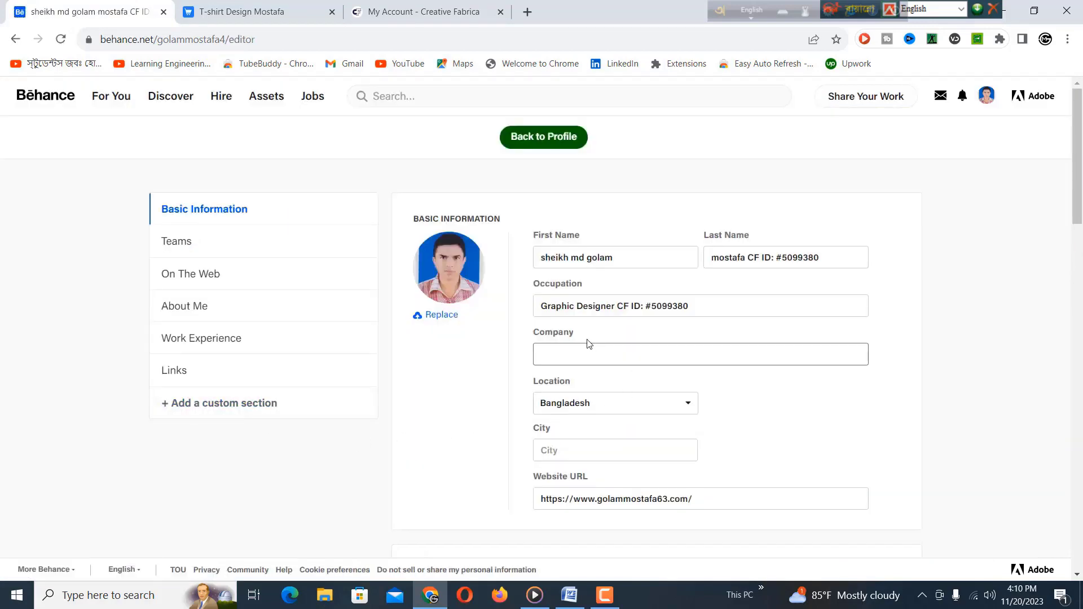
{"action": "left_click", "coordinate": [564, 307]}
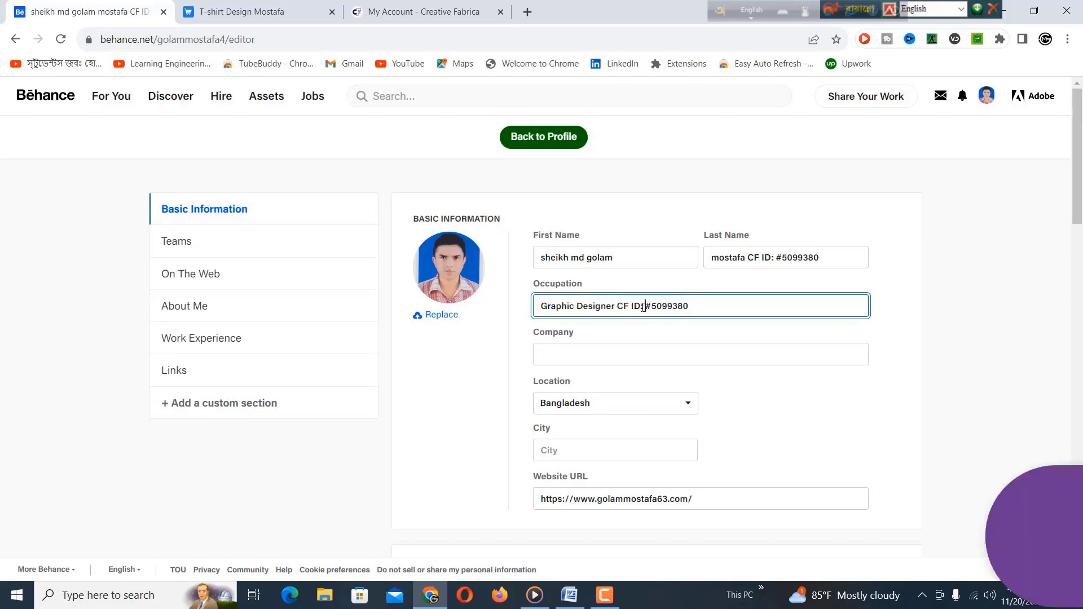
{"action": "left_click", "coordinate": [527, 13]}
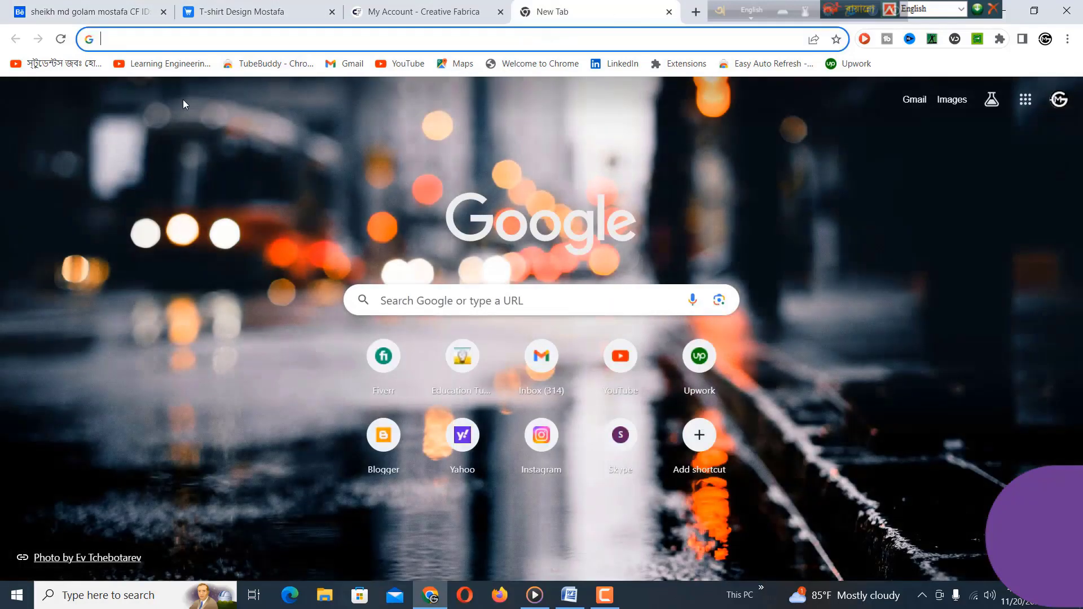
Step: Load Dribbble, open your profile, highlight the CF ID in the location, and open Edit Profile
{"action": "type", "text": "ww"}
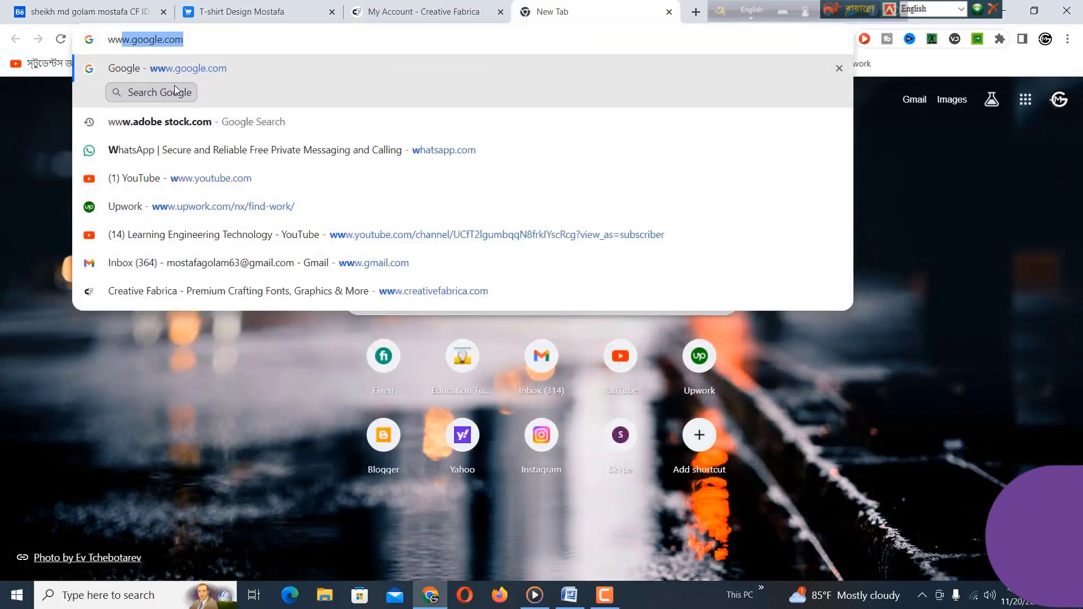
{"action": "type", "text": "w.dr"}
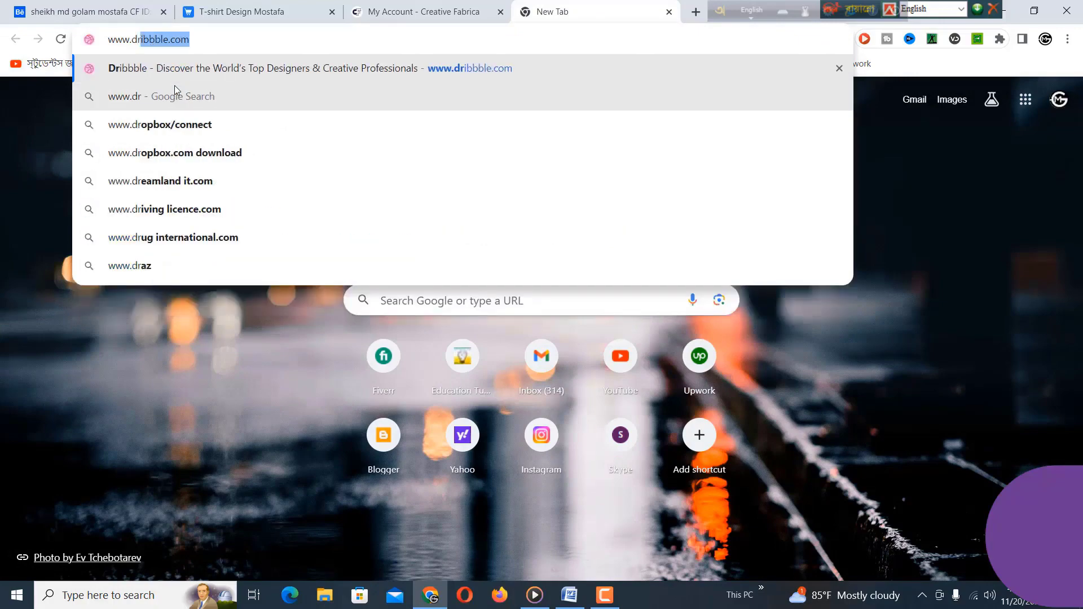
{"action": "key", "text": "Return"}
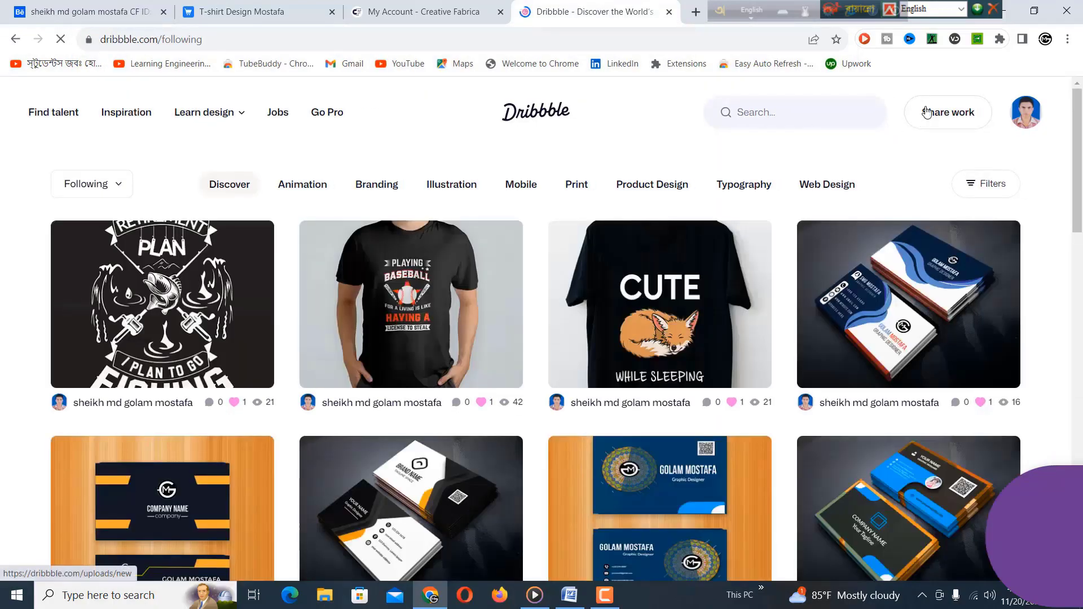
{"action": "mouse_move", "coordinate": [1023, 112]}
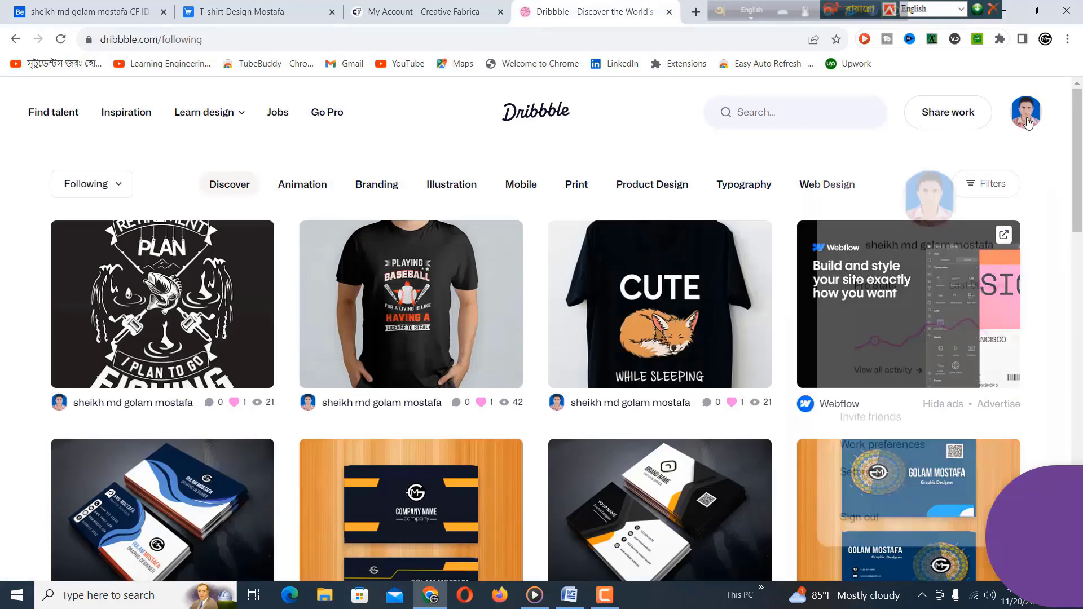
{"action": "left_click", "coordinate": [922, 237]}
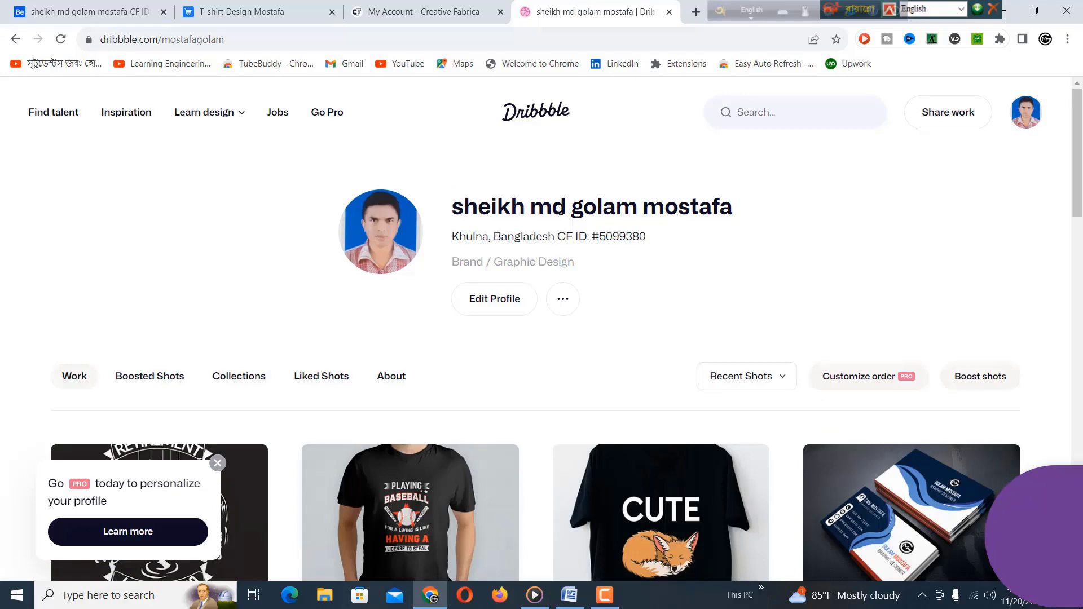
{"action": "left_click_drag", "start_coordinate": [563, 237], "coordinate": [644, 235]}
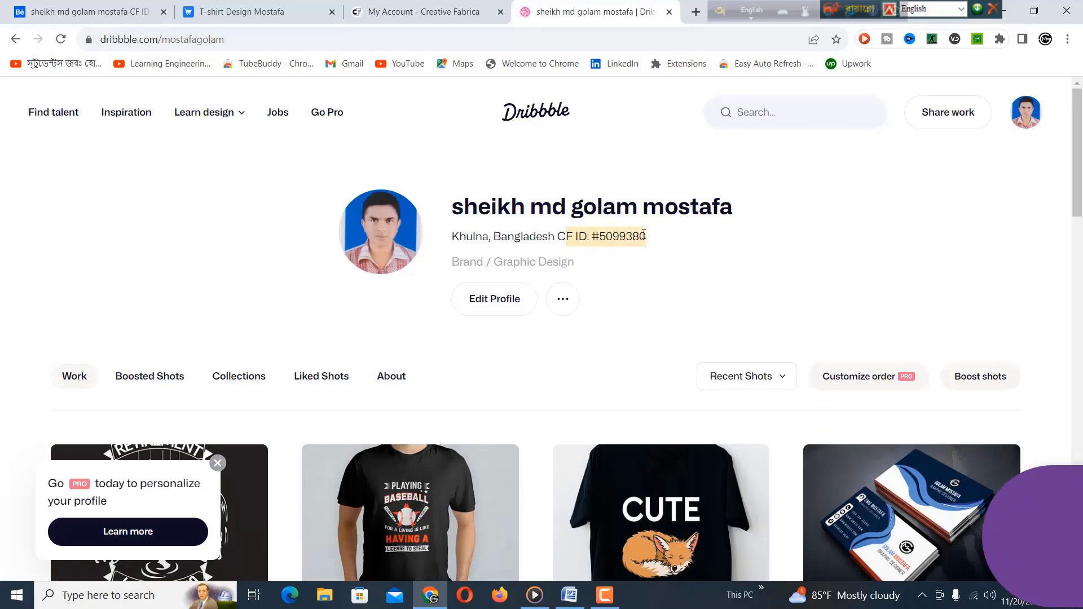
{"action": "left_click", "coordinate": [487, 302]}
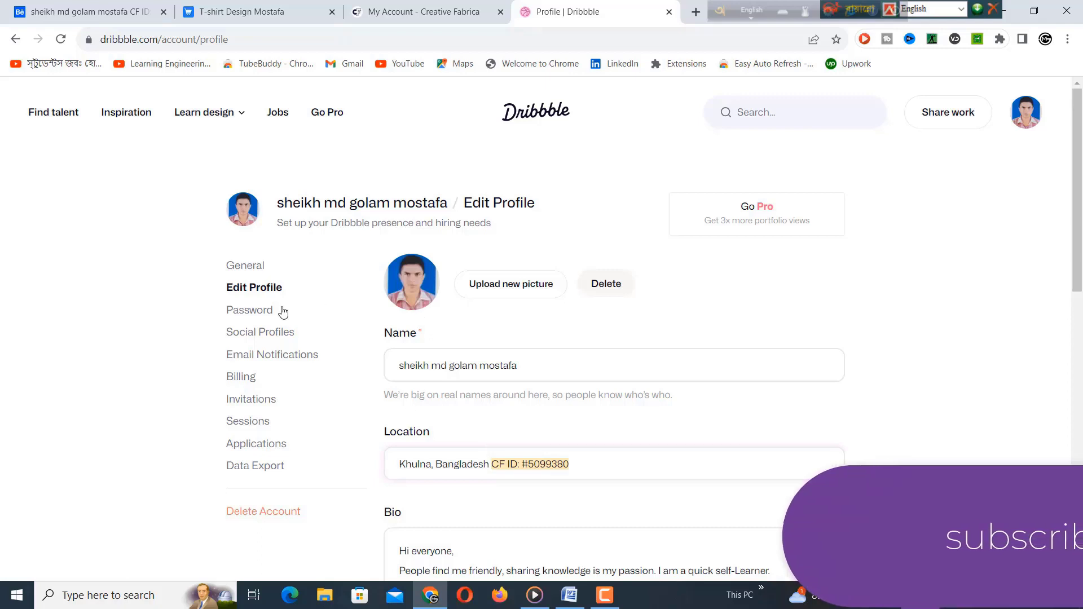
{"action": "left_click", "coordinate": [247, 40]}
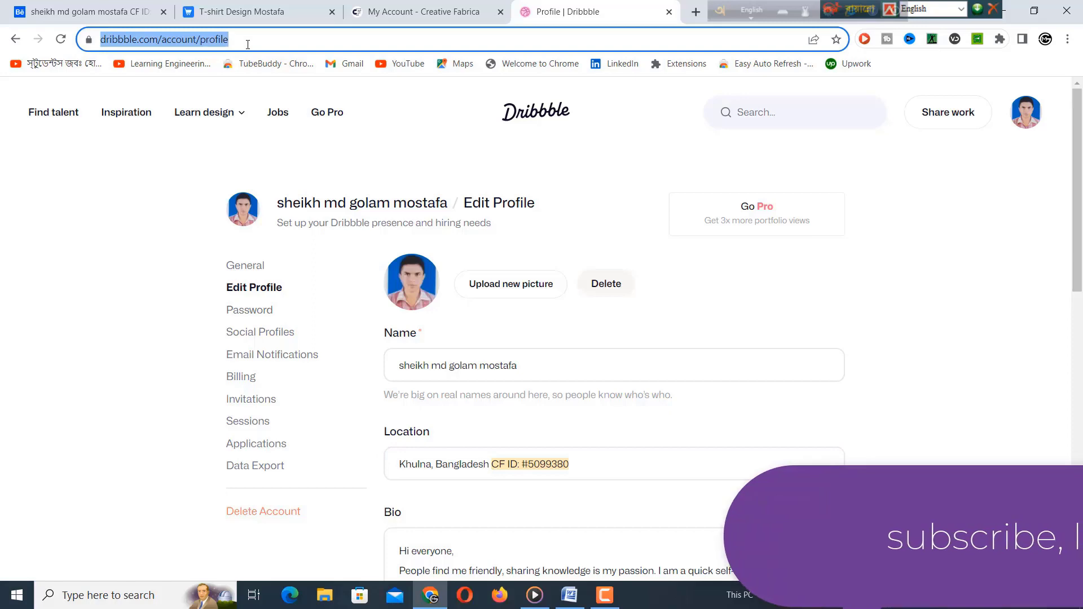
Step: Go to the Shutterstock contributor site and open Account > Public profile
{"action": "type", "text": "w"}
{"action": "key", "text": "BackSpace"}
{"action": "key", "text": "BackSpace"}
{"action": "type", "text": "submit.shutterstock.com"}
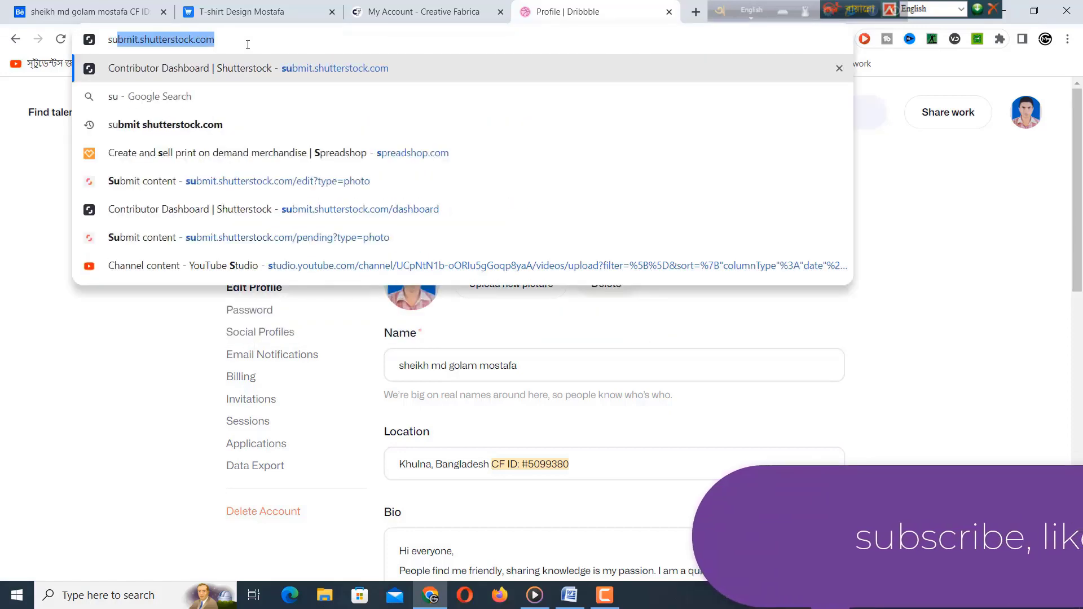
{"action": "key", "text": "Return"}
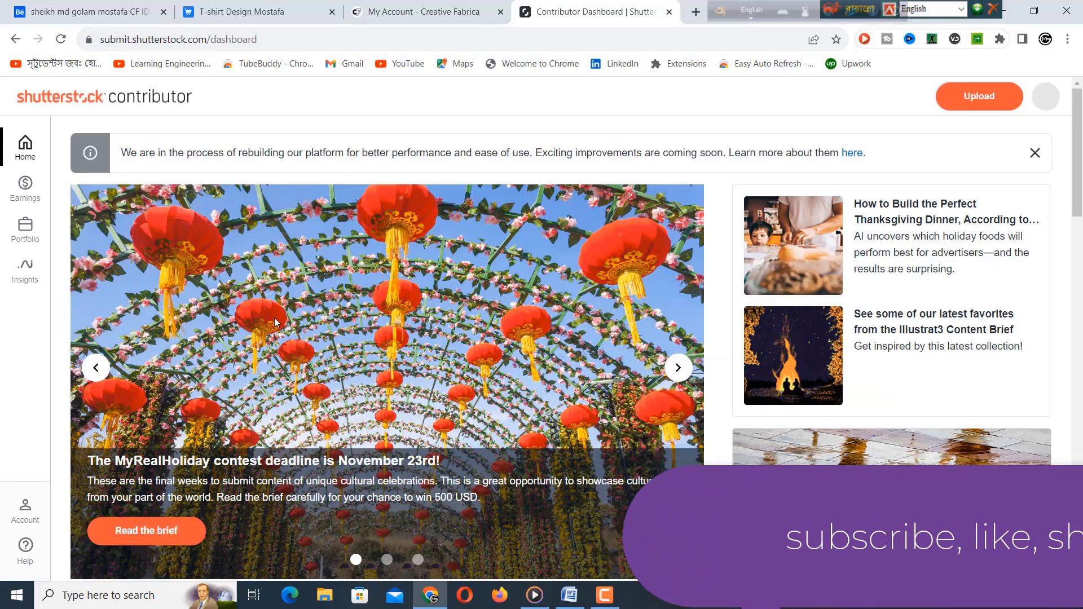
{"action": "left_click", "coordinate": [24, 510]}
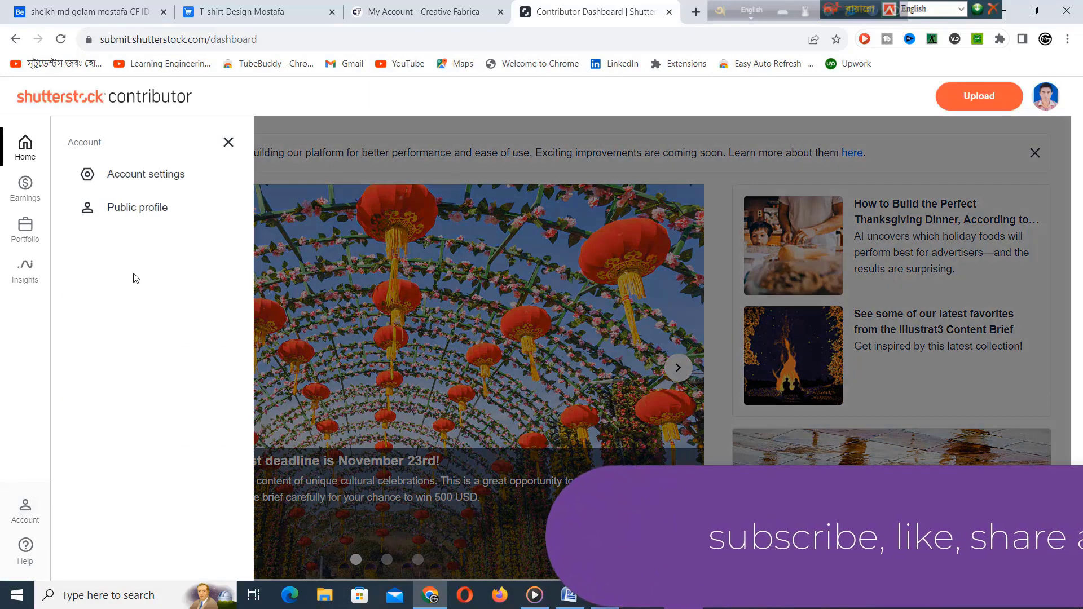
{"action": "left_click", "coordinate": [138, 208]}
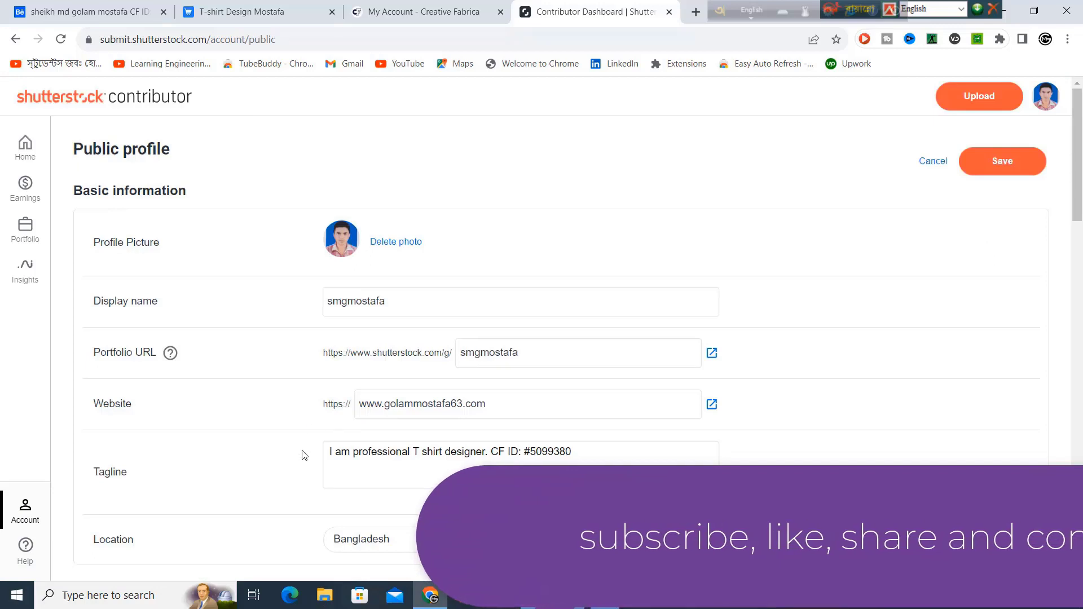
Step: Highlight the Creative Fabrica ID in the public profile's Tagline box
{"action": "left_click", "coordinate": [215, 481]}
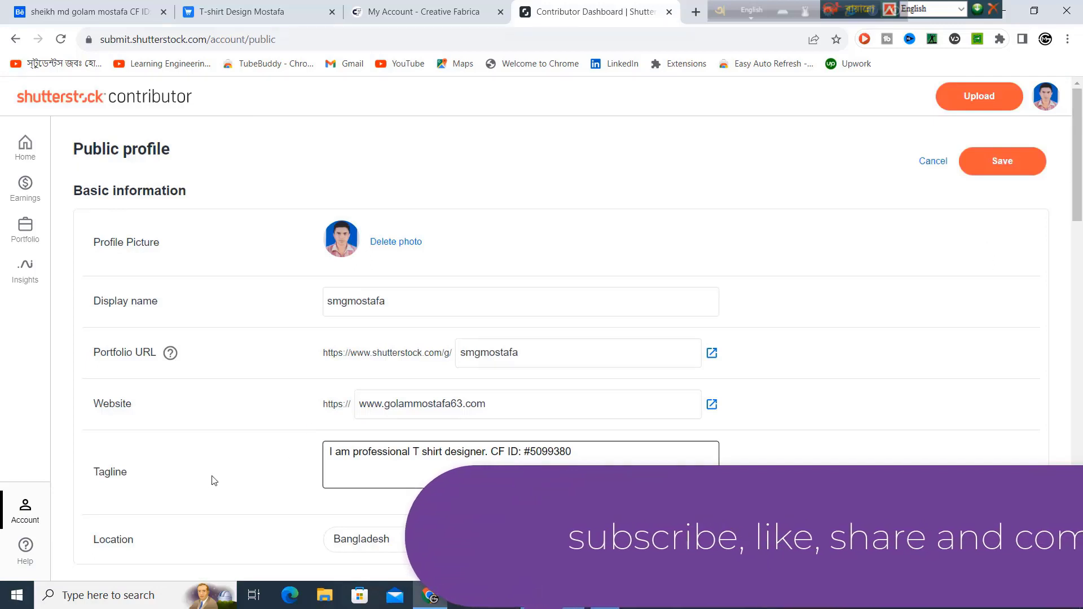
{"action": "left_click", "coordinate": [337, 460]}
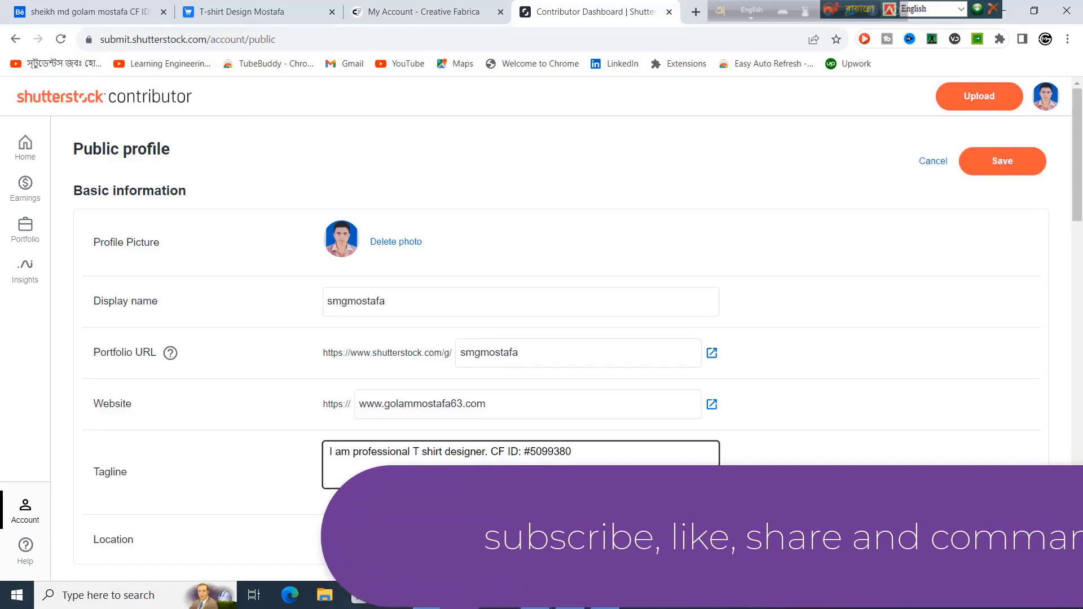
{"action": "left_click_drag", "start_coordinate": [572, 460], "coordinate": [490, 453]}
{"action": "scroll", "coordinate": [482, 453], "scroll_direction": "down", "scroll_amount": 3}
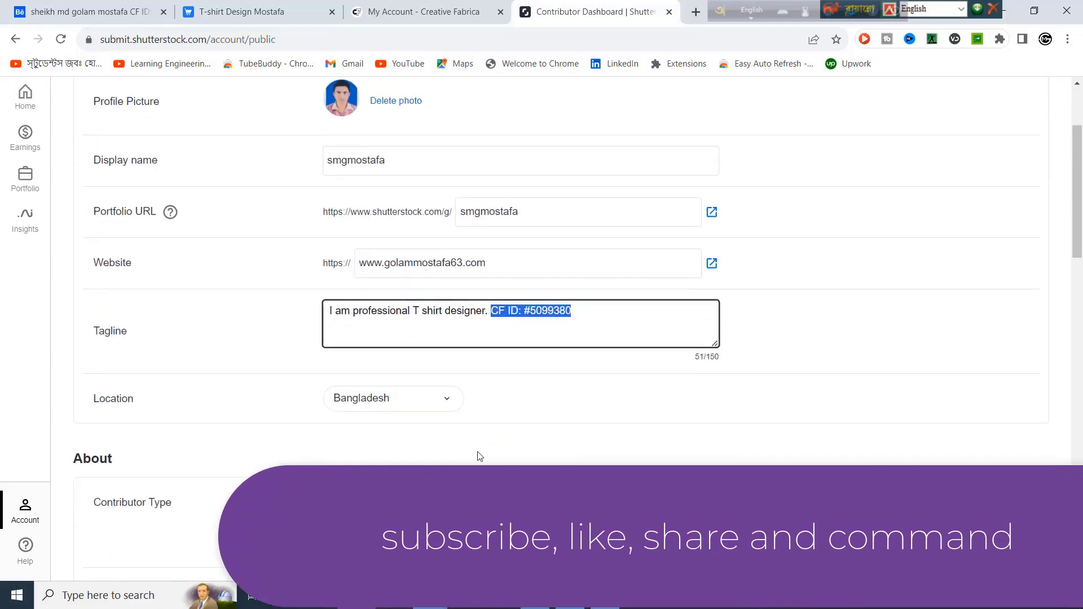
{"action": "scroll", "coordinate": [473, 455], "scroll_direction": "down", "scroll_amount": 4}
{"action": "scroll", "coordinate": [473, 455], "scroll_direction": "up", "scroll_amount": 6}
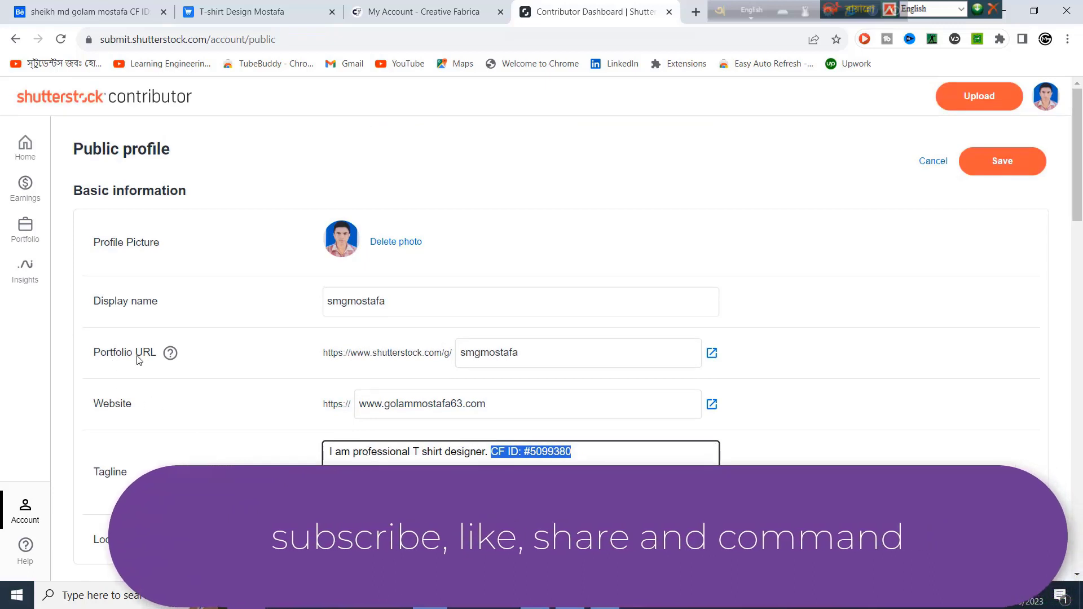
{"action": "left_click", "coordinate": [712, 353]}
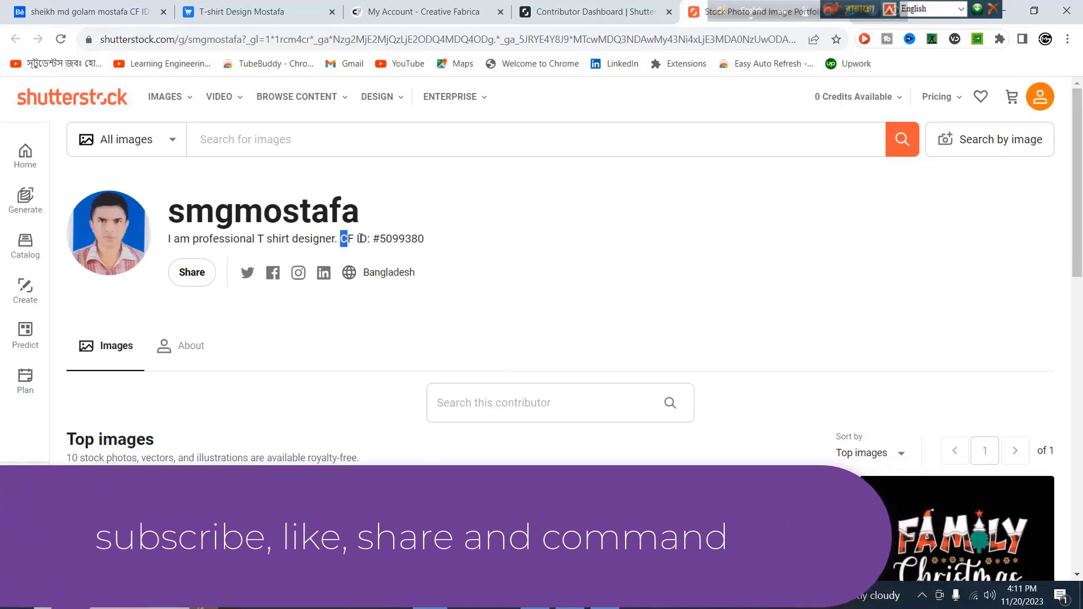
Step: Check the Creative Fabrica ID in the portfolio tagline, then switch back to the previous tab
{"action": "left_click_drag", "start_coordinate": [340, 239], "coordinate": [429, 240]}
{"action": "left_click", "coordinate": [388, 237]}
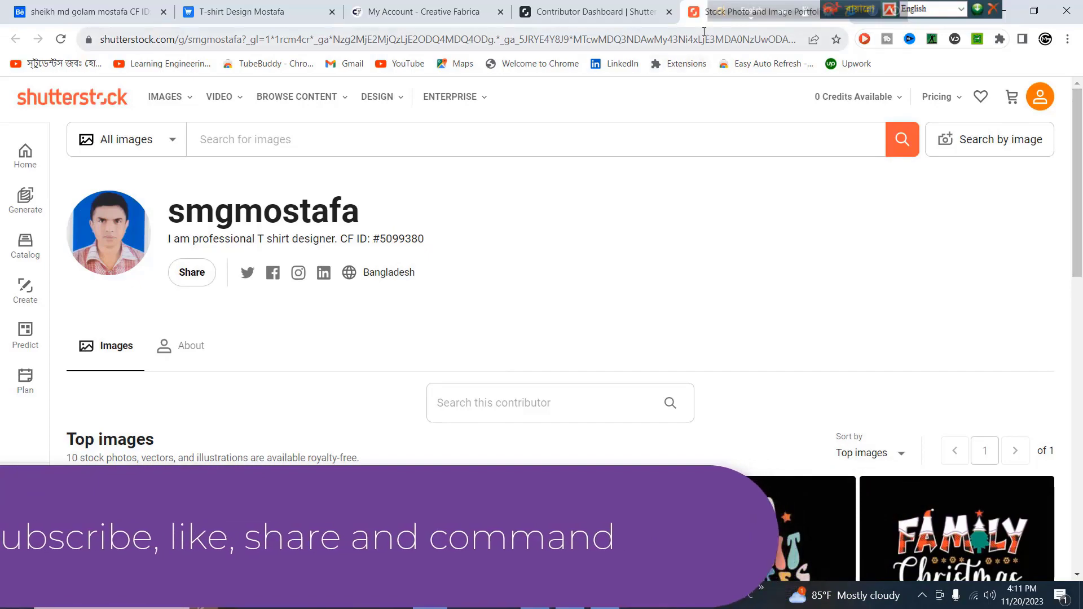
{"action": "left_click", "coordinate": [569, 19]}
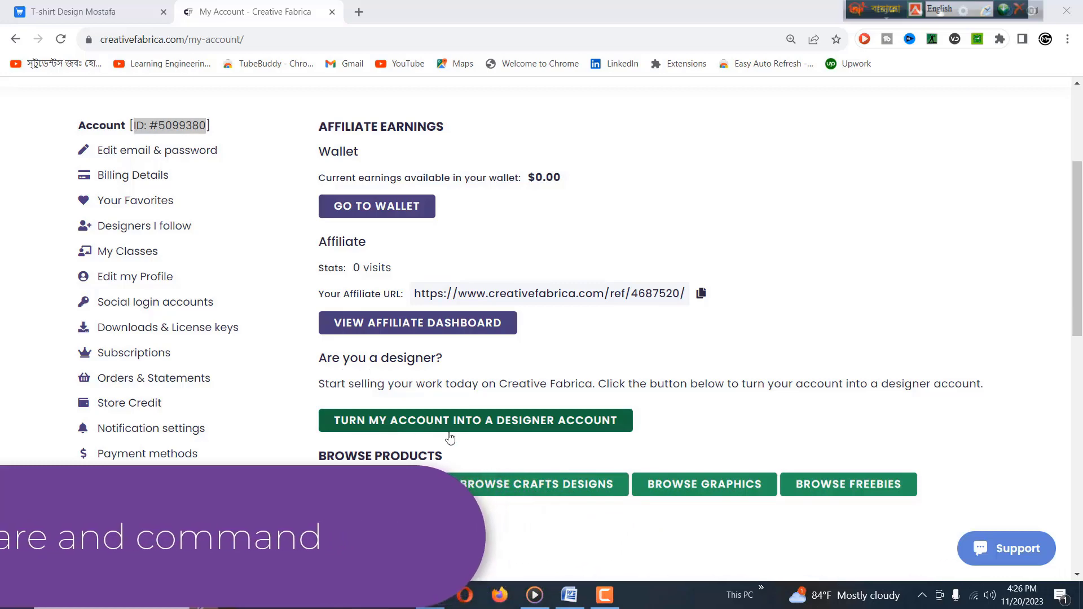
Step: Start the 'Turn my account into a designer account' request and enter the applicant's full name
{"action": "left_click", "coordinate": [548, 421]}
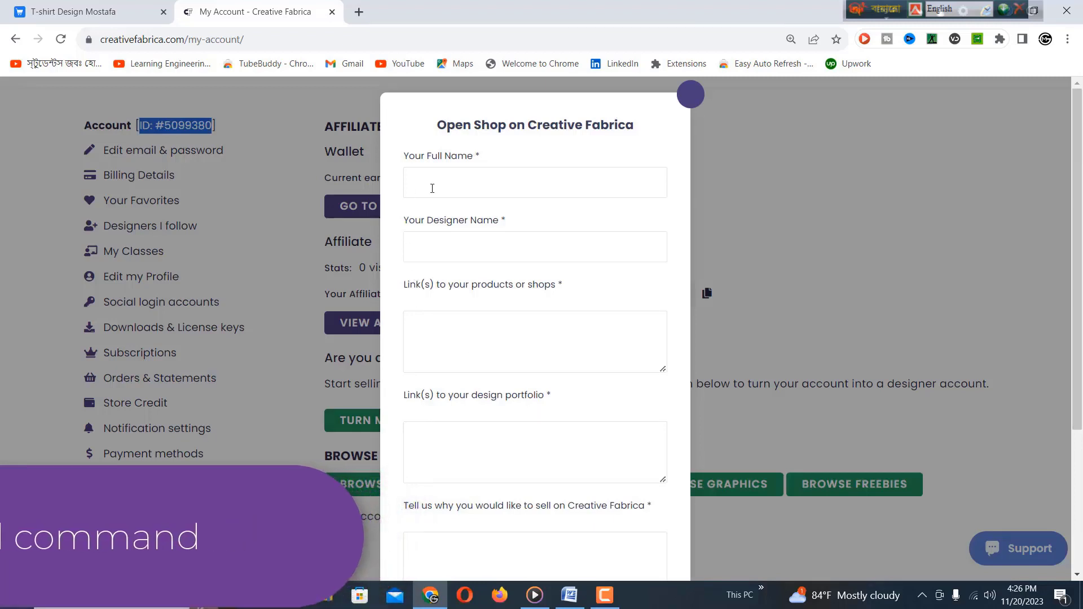
{"action": "left_click", "coordinate": [465, 182]}
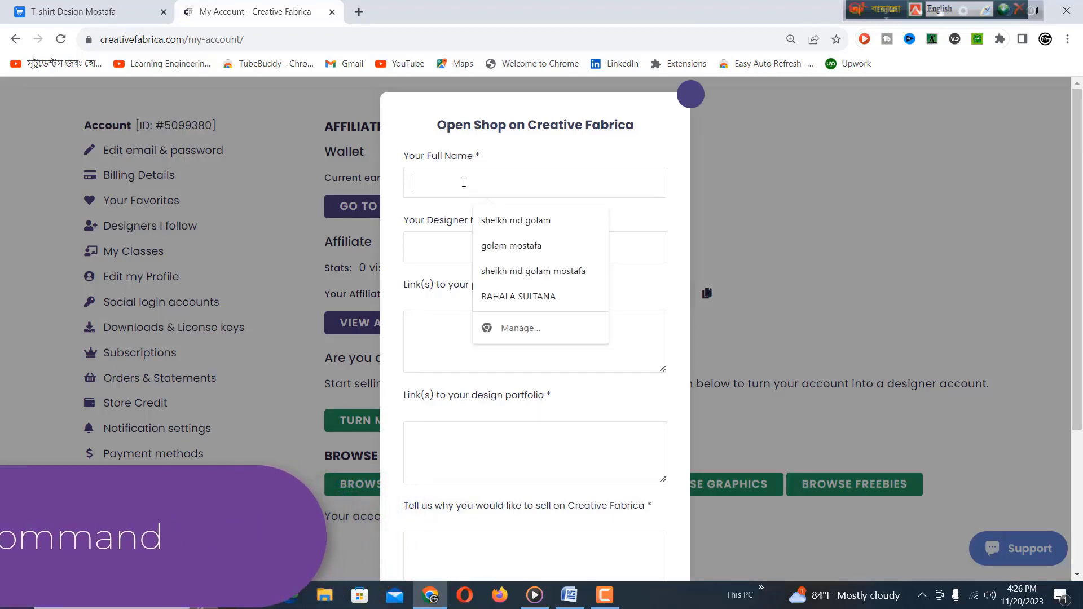
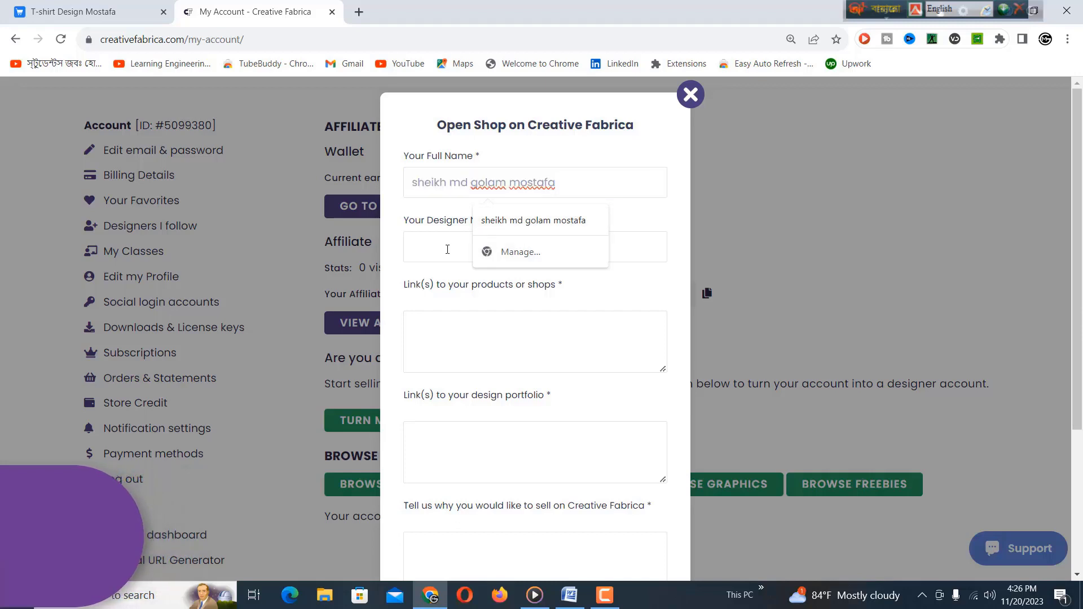
{"action": "left_click", "coordinate": [433, 239]}
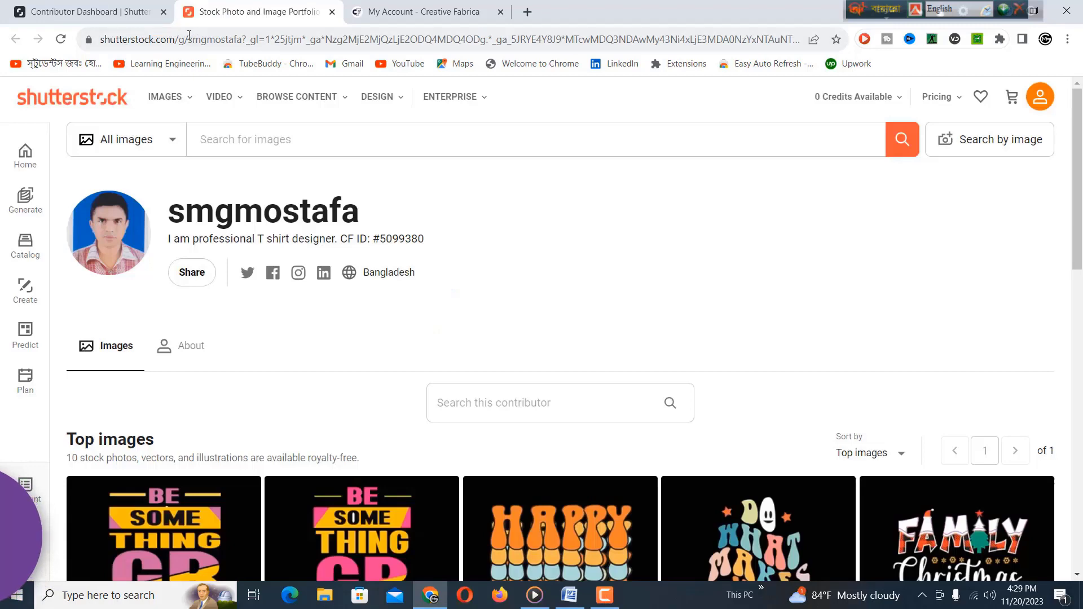
Step: Copy the portfolio page's web address and paste it on its own line in the shop links box
{"action": "left_click", "coordinate": [195, 43]}
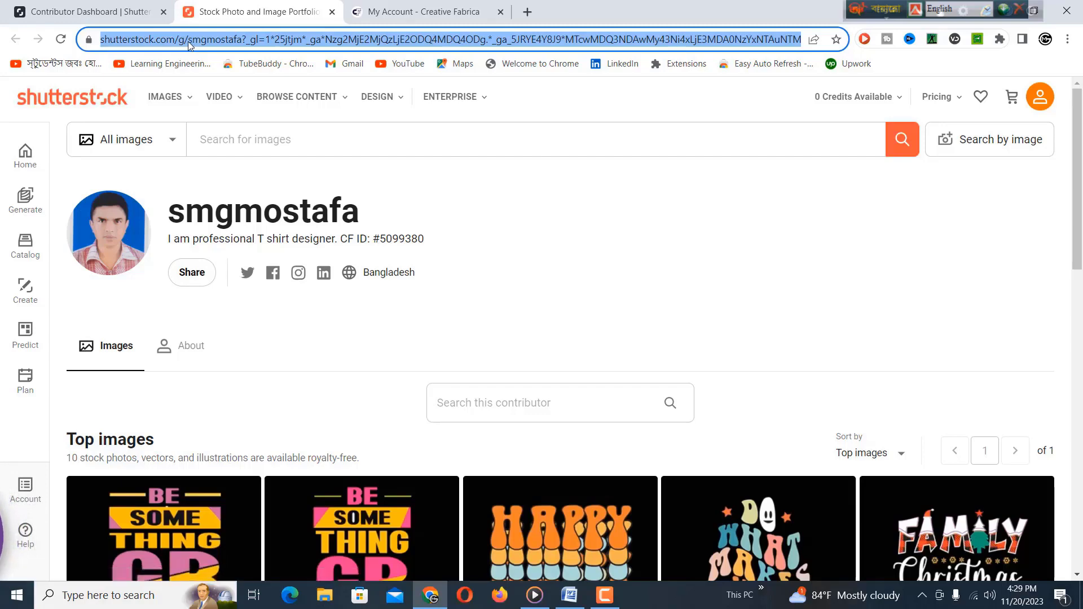
{"action": "right_click", "coordinate": [188, 41]}
{"action": "left_click", "coordinate": [226, 129]}
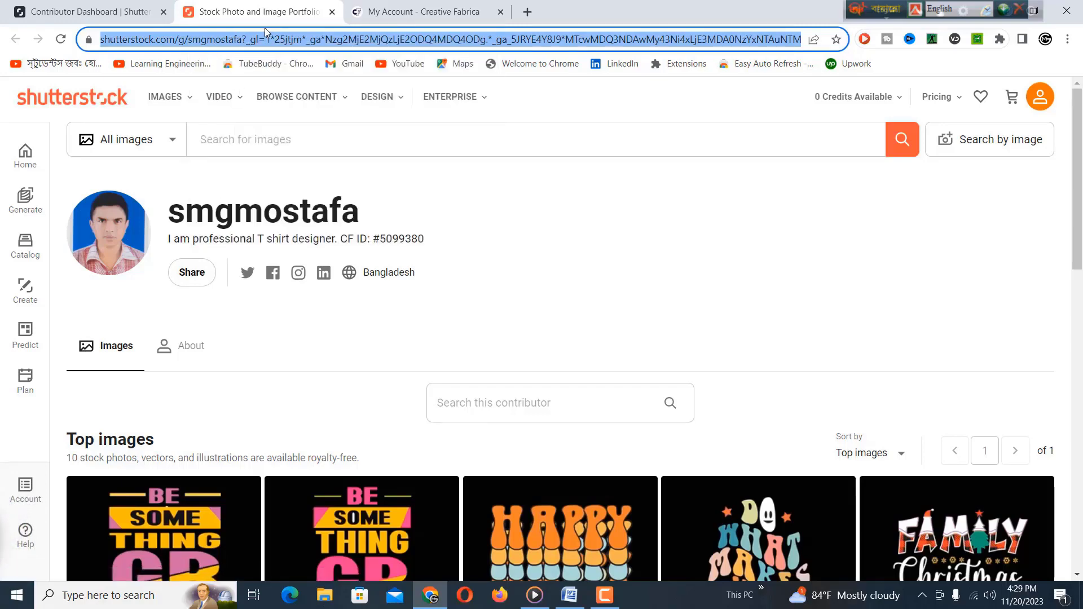
{"action": "left_click", "coordinate": [379, 16]}
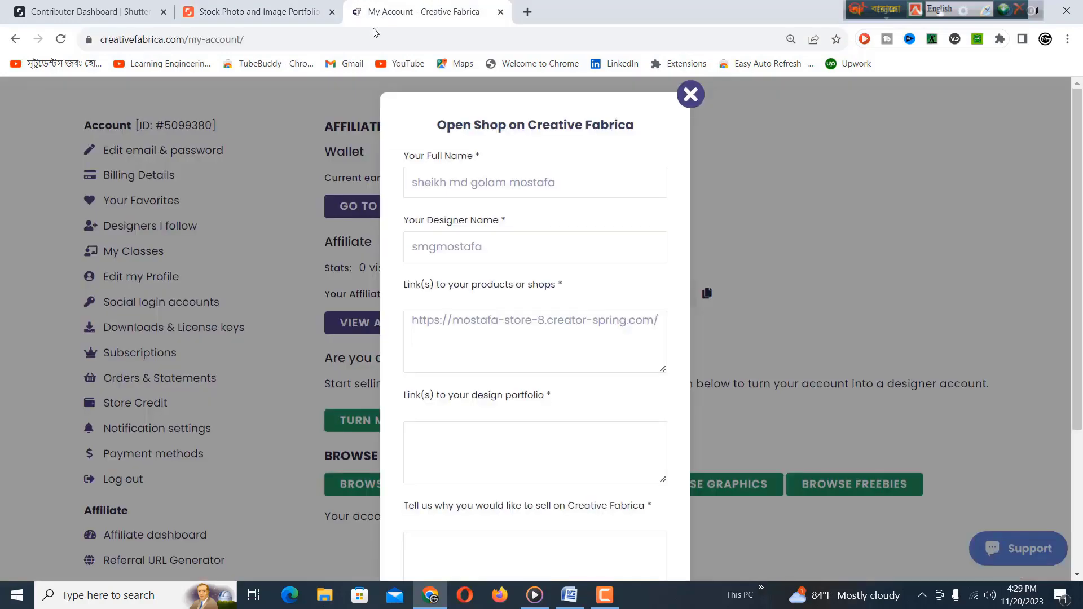
{"action": "right_click", "coordinate": [451, 338]}
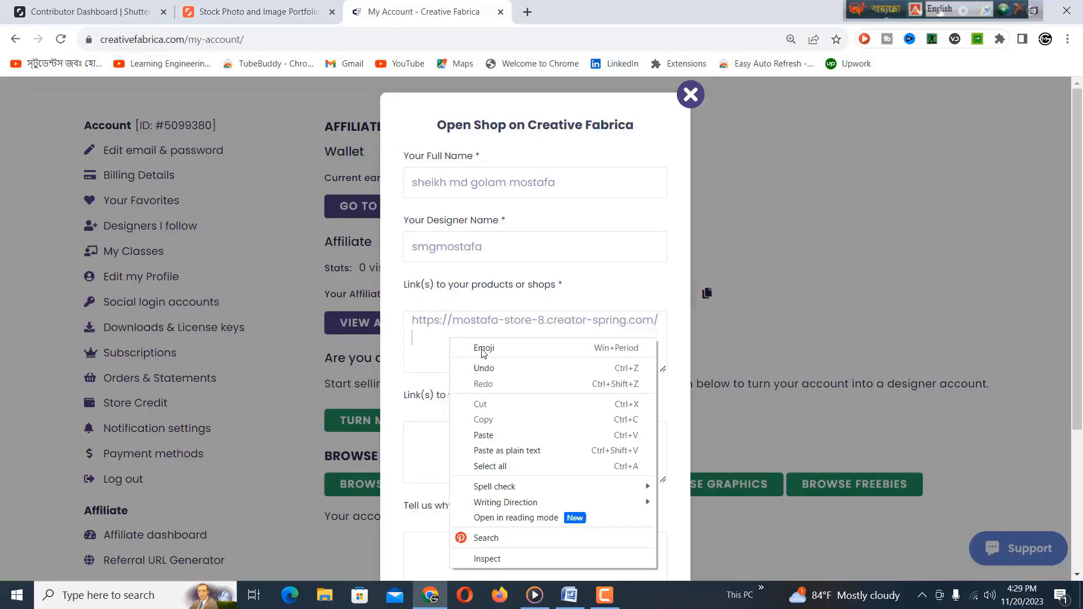
{"action": "left_click", "coordinate": [496, 437]}
{"action": "key", "text": "Return"}
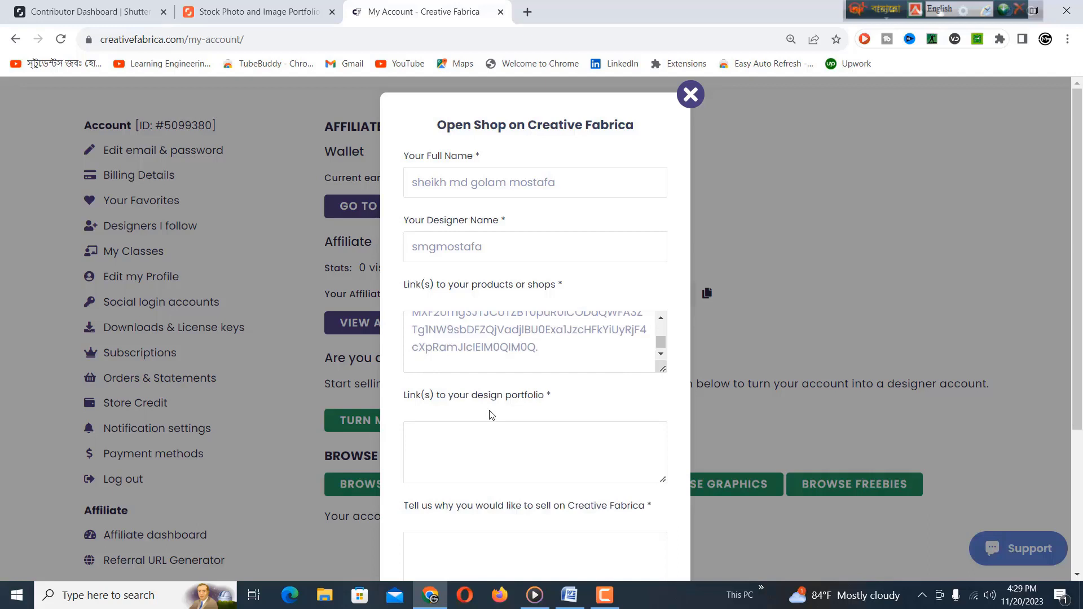
Step: Paste the Adobe Stock portfolio link on a new line in the shop links box
{"action": "right_click", "coordinate": [486, 360]}
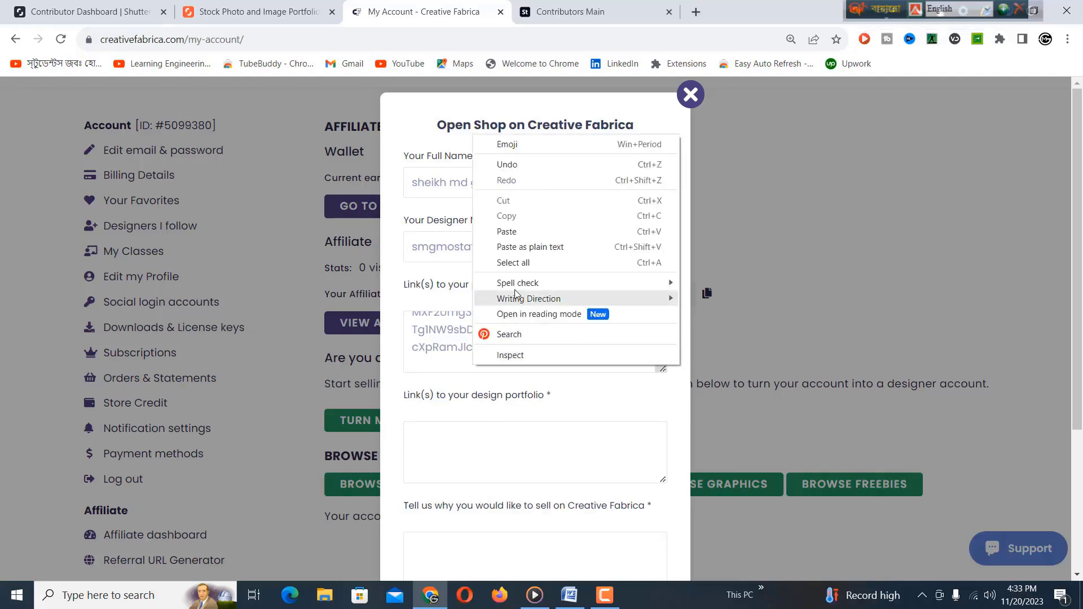
{"action": "left_click", "coordinate": [509, 236]}
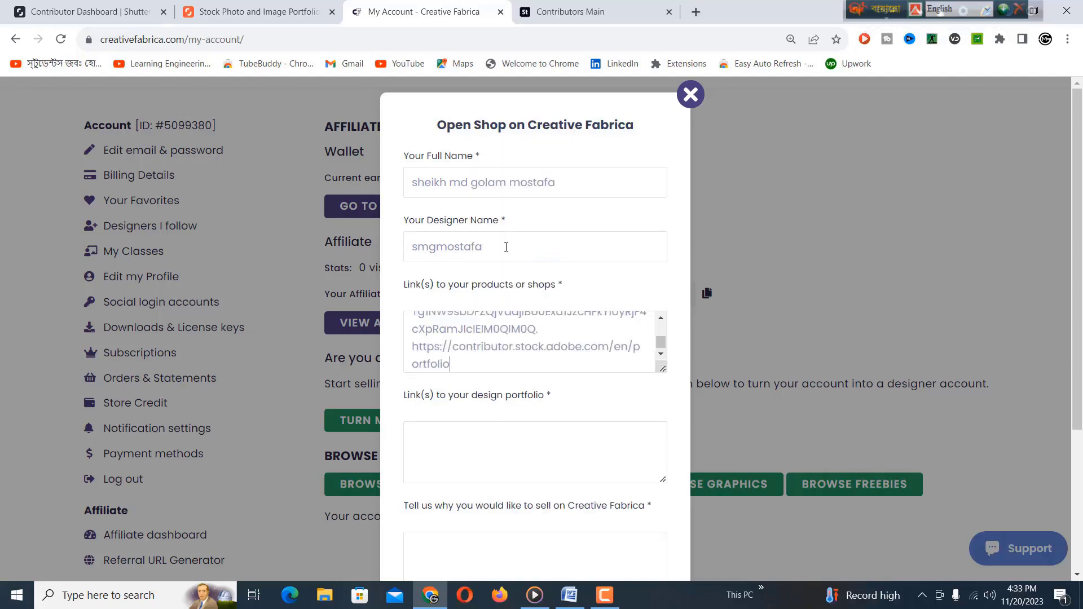
{"action": "key", "text": "Return"}
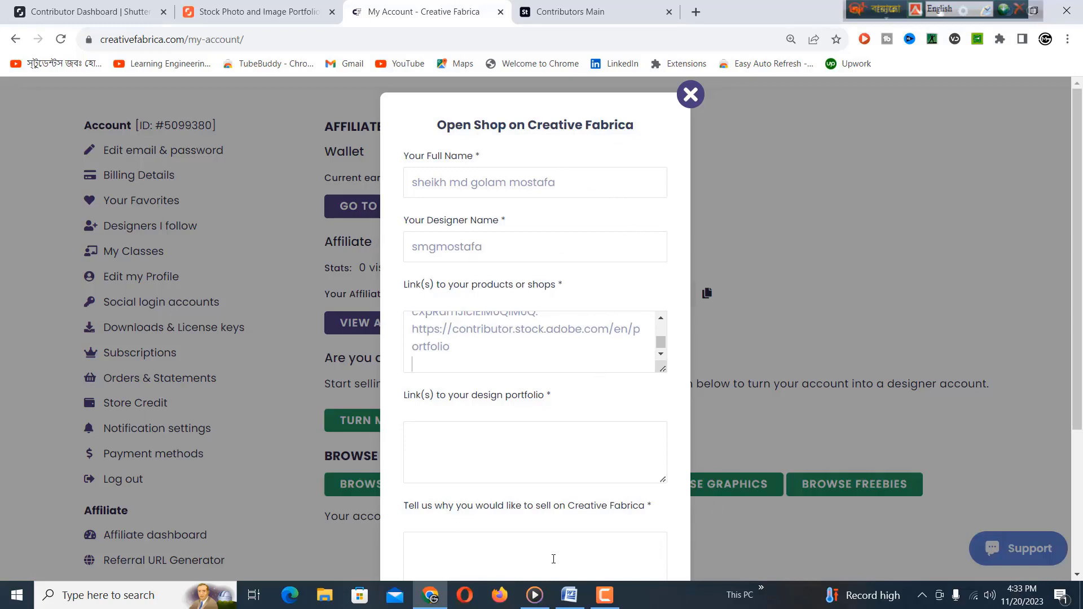
{"action": "left_click", "coordinate": [571, 593]}
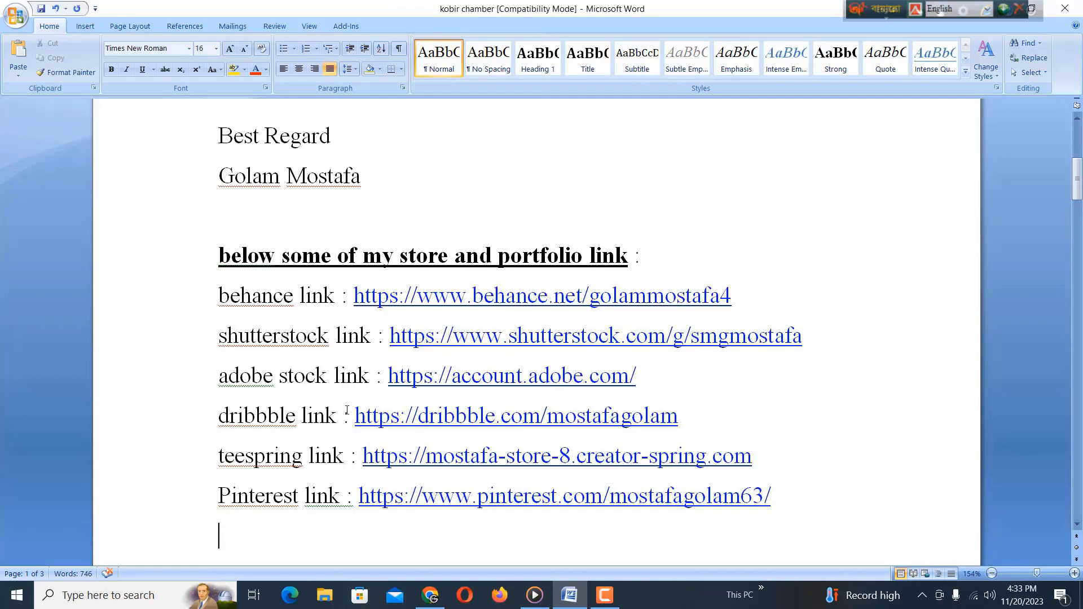
Step: Copy the Dribbble link from Word and paste it on a new line in the shop links box
{"action": "left_click_drag", "start_coordinate": [355, 421], "coordinate": [678, 423]}
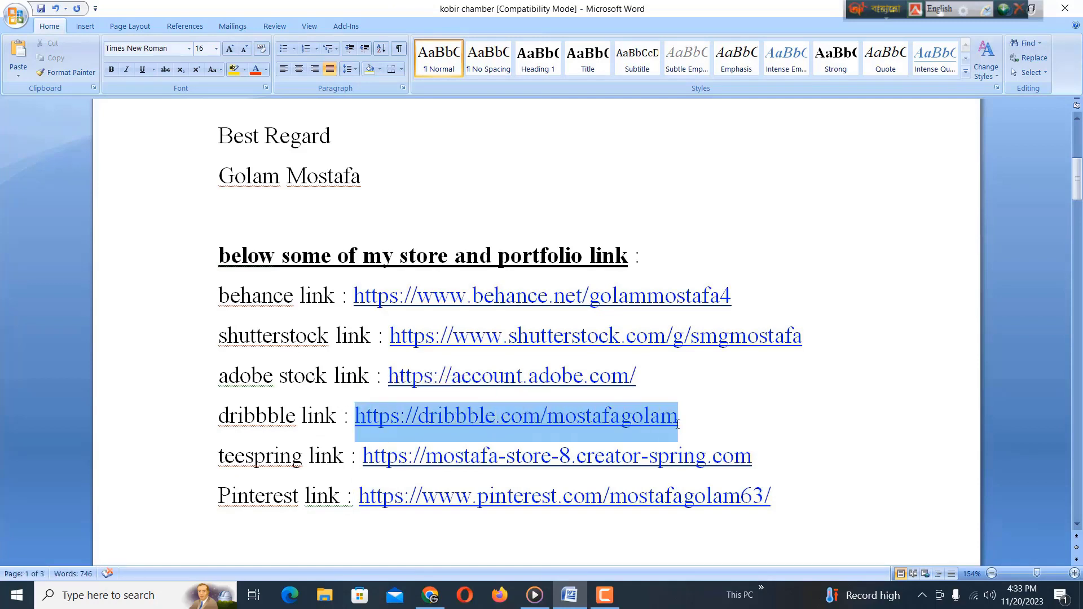
{"action": "right_click", "coordinate": [603, 428]}
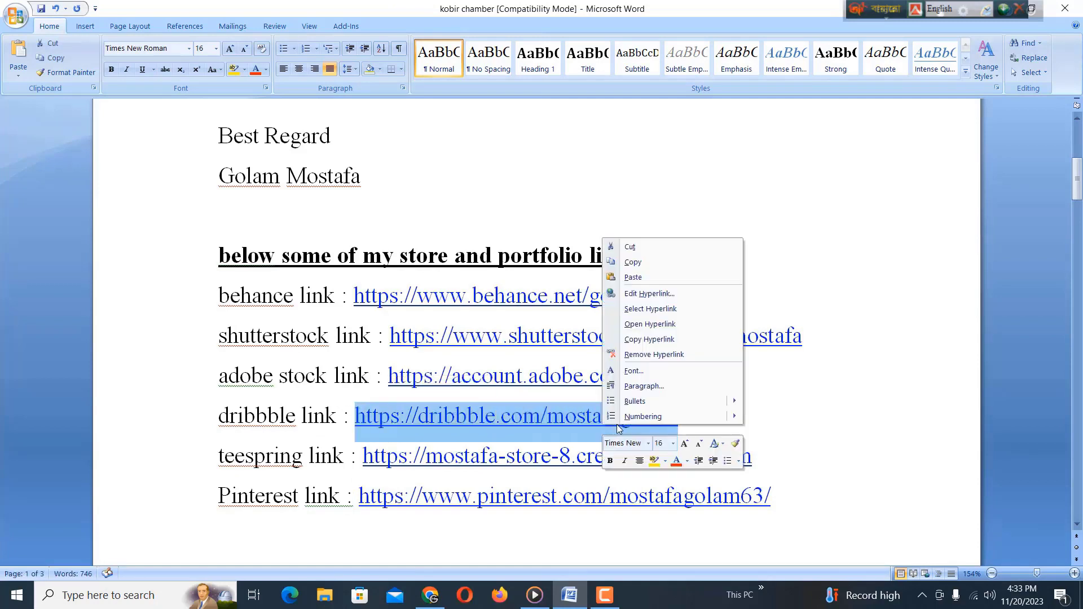
{"action": "left_click", "coordinate": [633, 263]}
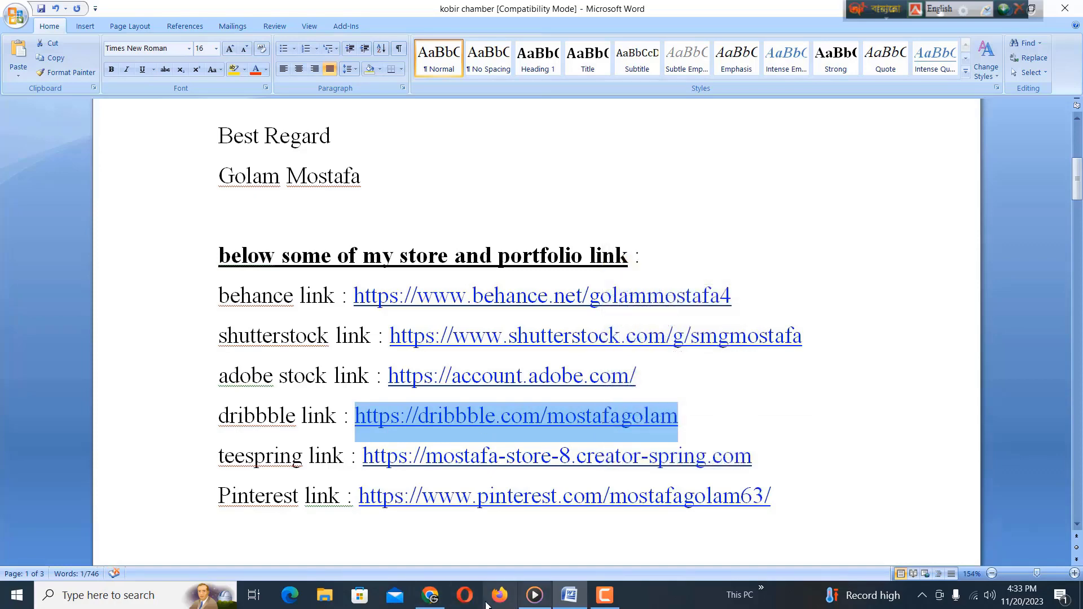
{"action": "left_click", "coordinate": [433, 599]}
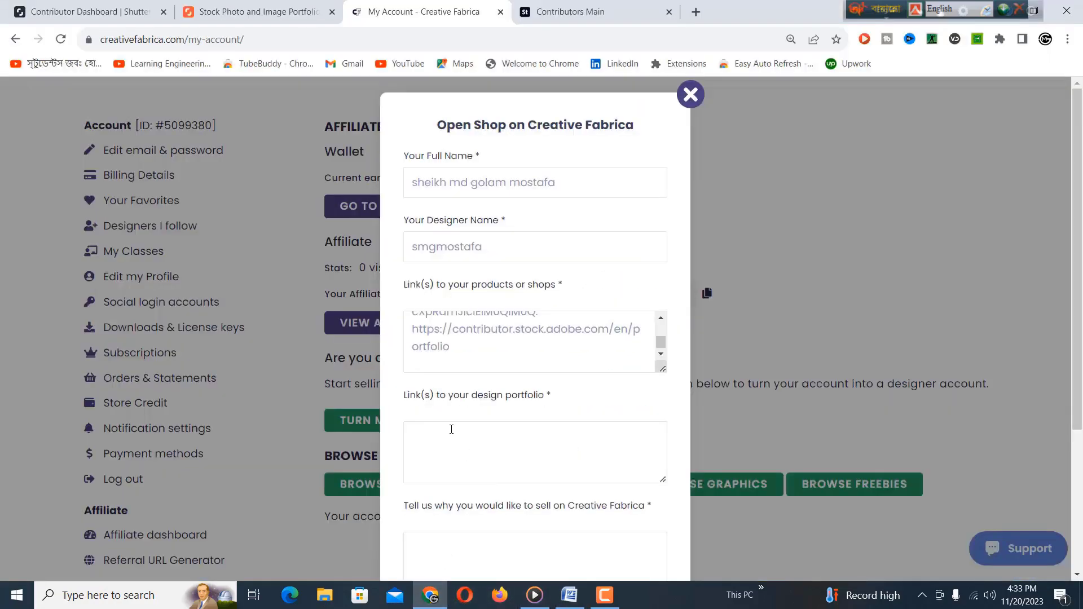
{"action": "right_click", "coordinate": [444, 362]}
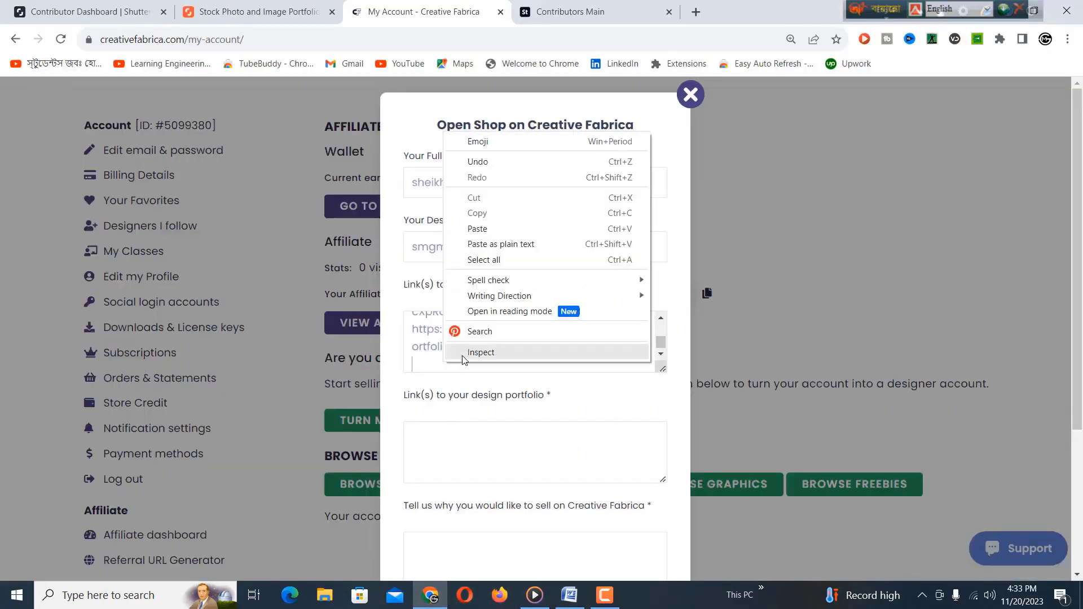
{"action": "left_click", "coordinate": [477, 229]}
{"action": "key", "text": "Return"}
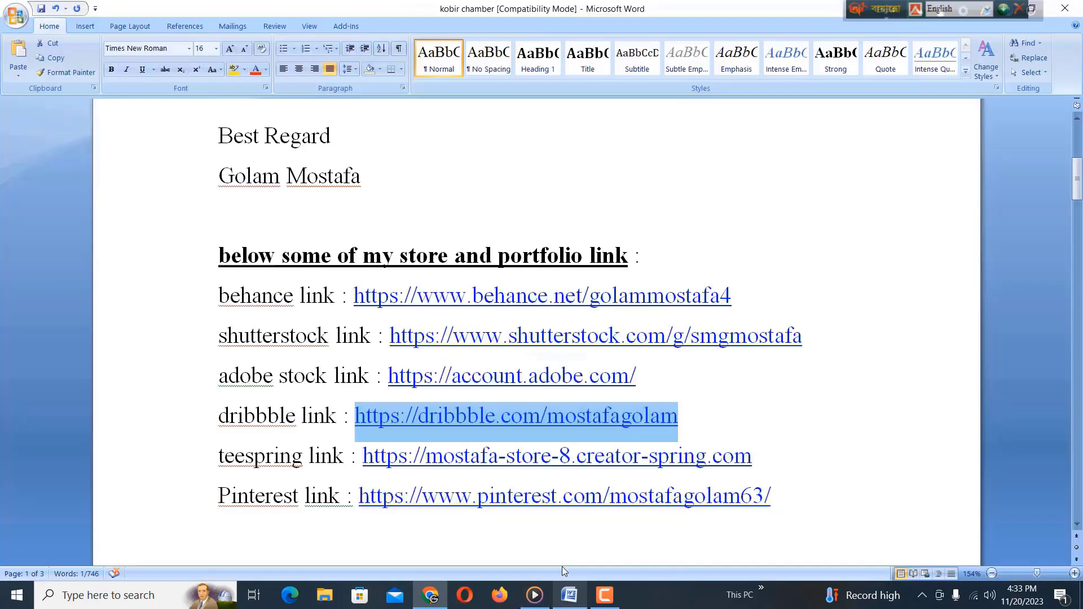
Step: Copy the Pinterest link from Word and paste it into the shop links box
{"action": "left_click", "coordinate": [569, 596]}
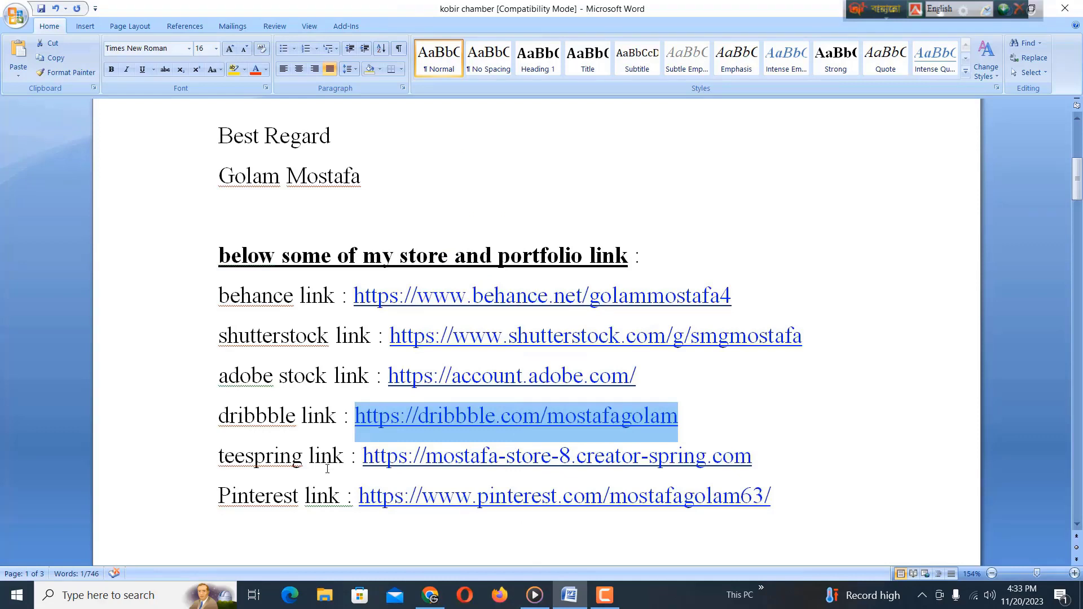
{"action": "left_click_drag", "start_coordinate": [360, 496], "coordinate": [771, 484]}
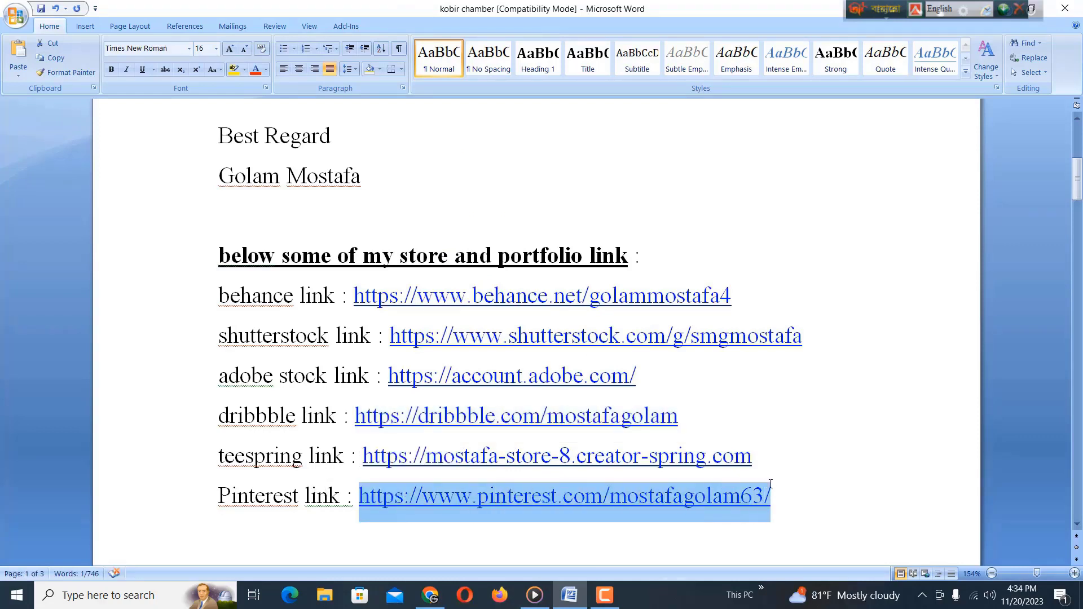
{"action": "right_click", "coordinate": [649, 504]}
{"action": "left_click", "coordinate": [680, 341]}
{"action": "left_click", "coordinate": [430, 596]}
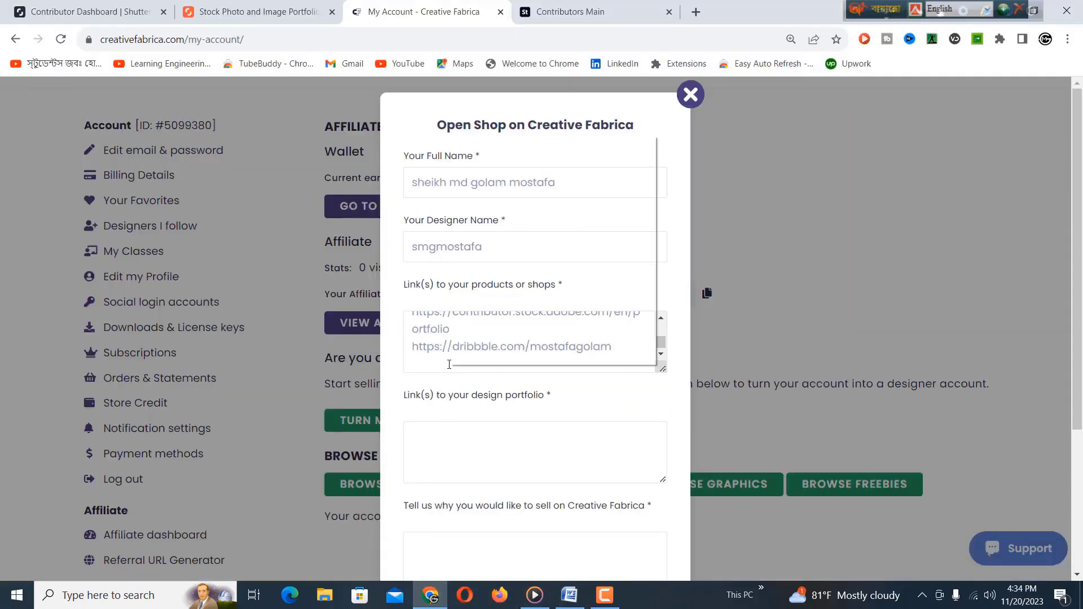
{"action": "right_click", "coordinate": [474, 366]}
{"action": "left_click", "coordinate": [494, 233]}
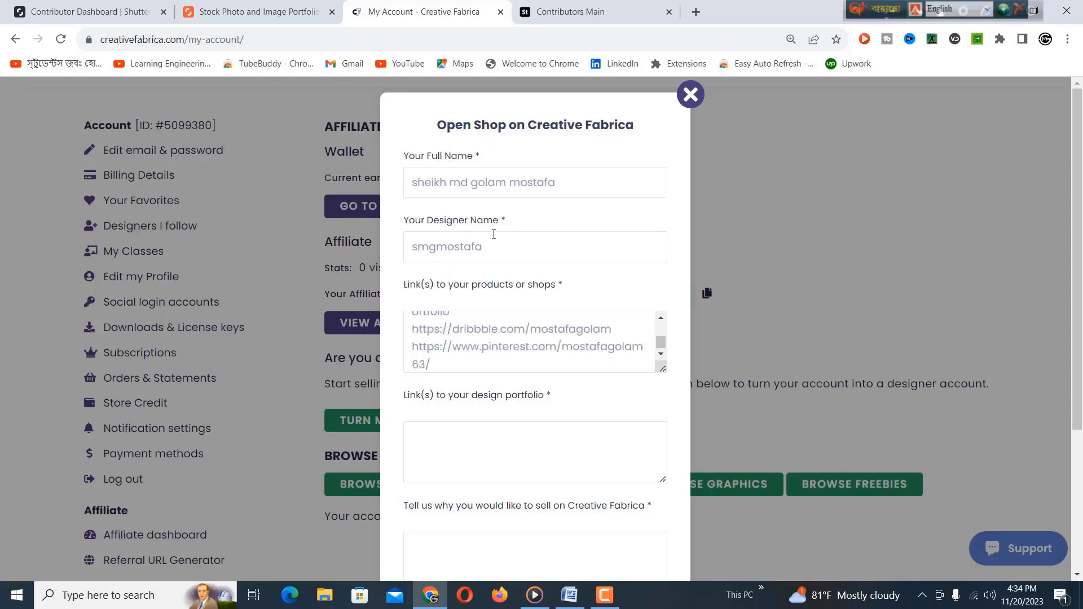
{"action": "left_click_drag", "start_coordinate": [661, 343], "coordinate": [662, 345]}
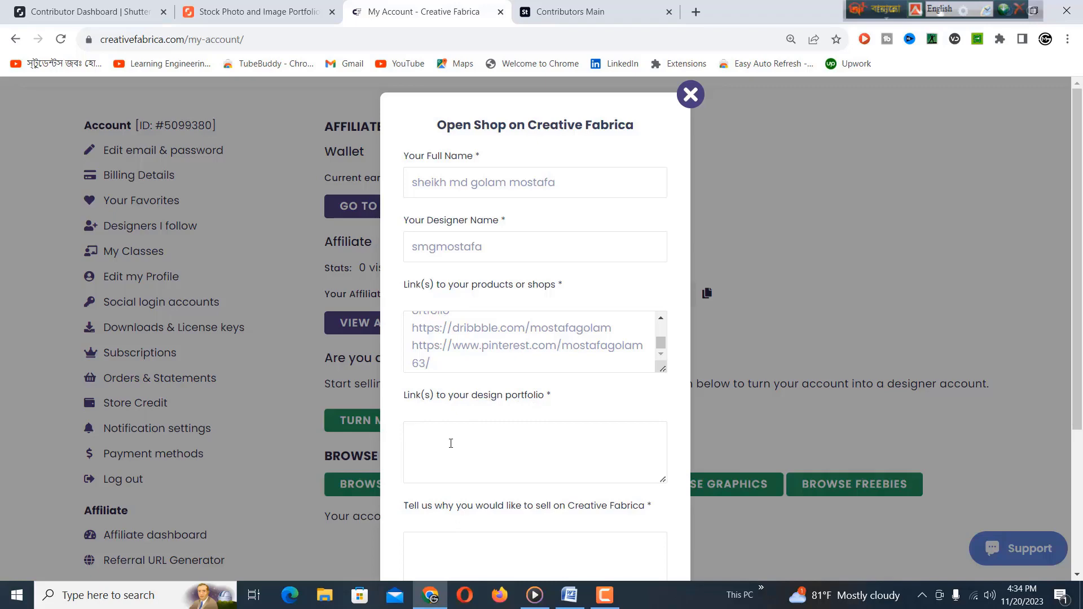
{"action": "scroll", "coordinate": [451, 444], "scroll_direction": "down", "scroll_amount": 1}
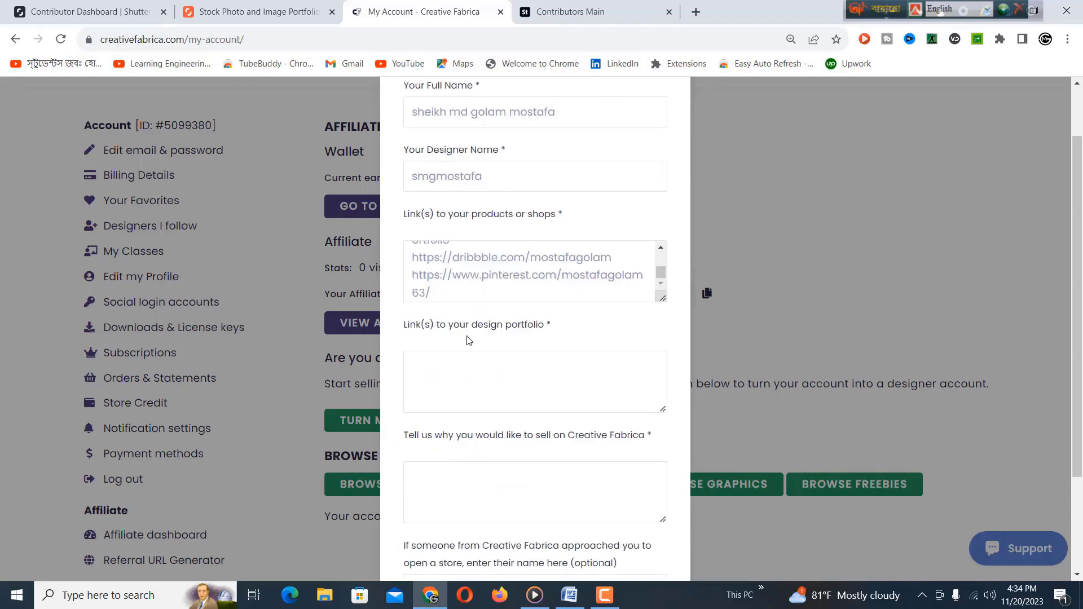
{"action": "scroll", "coordinate": [519, 320], "scroll_direction": "up", "scroll_amount": 1}
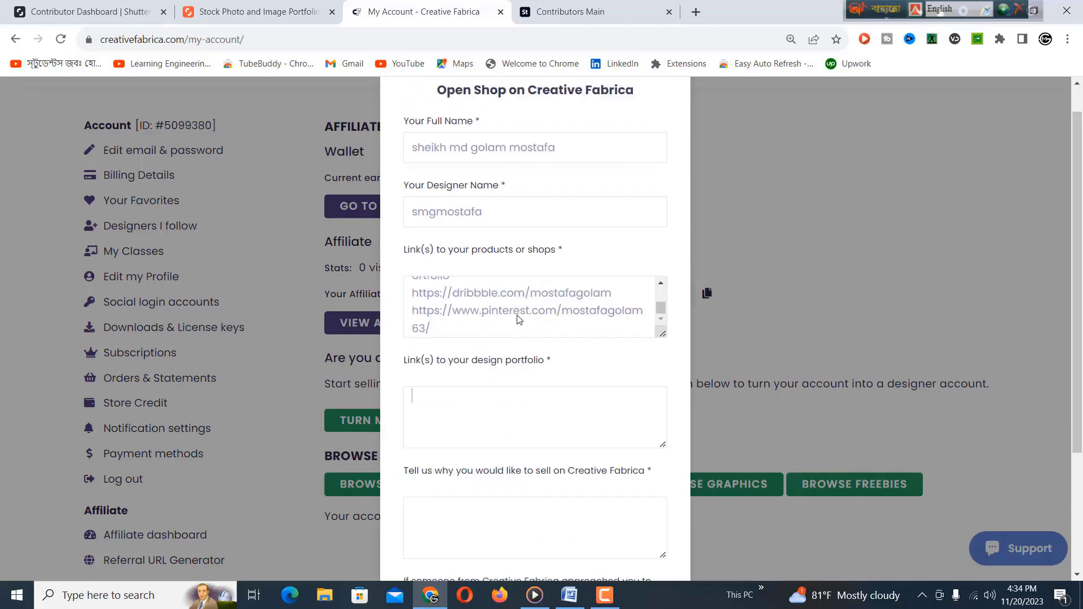
{"action": "scroll", "coordinate": [520, 320], "scroll_direction": "up", "scroll_amount": 1}
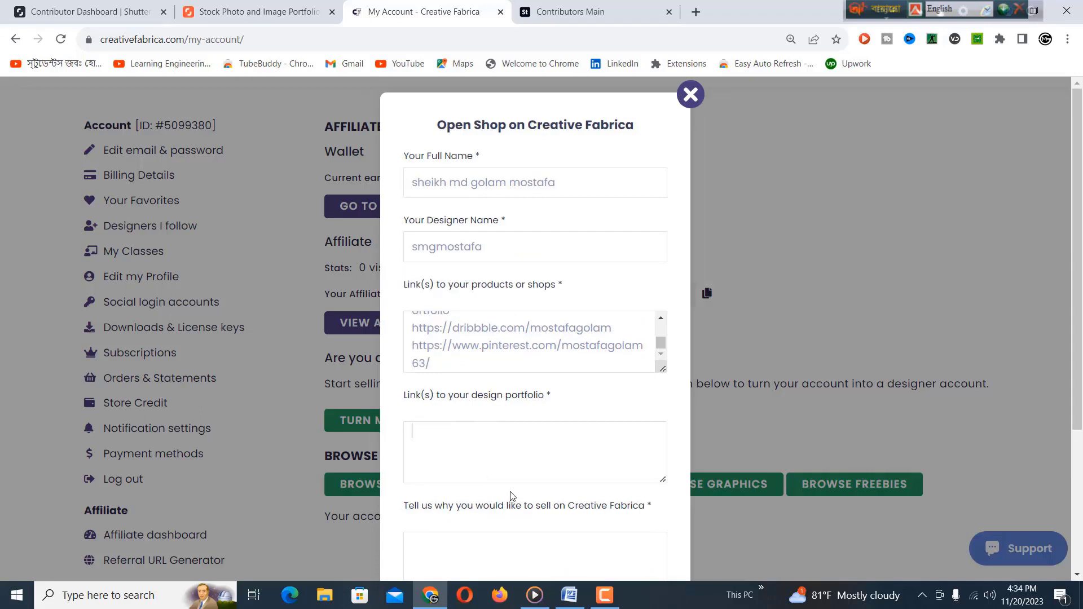
Step: Copy all six store and portfolio link lines from Word into the design portfolio box
{"action": "left_click", "coordinate": [568, 596]}
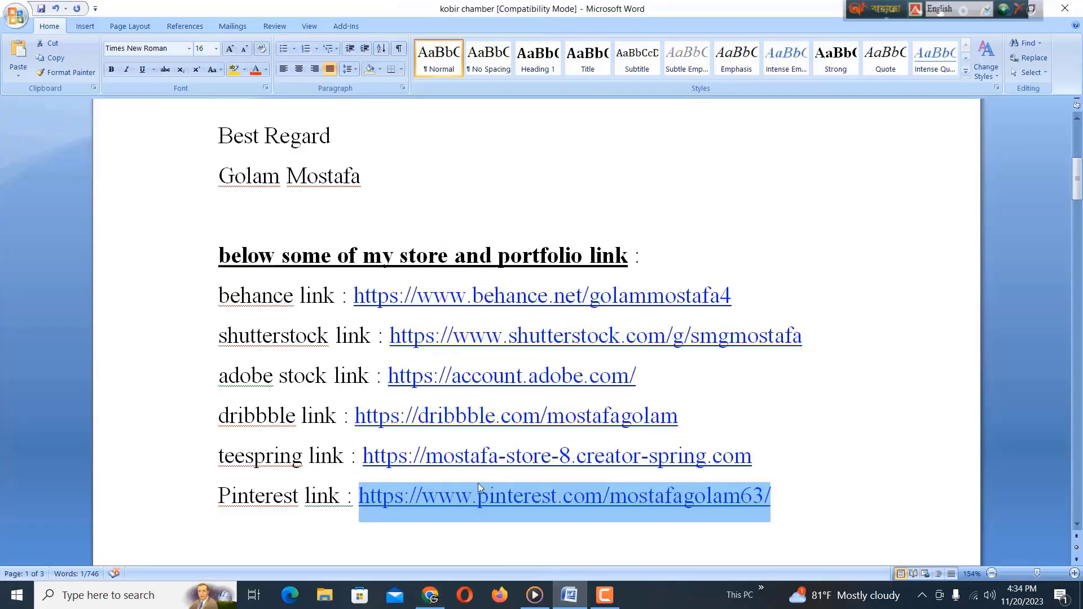
{"action": "left_click_drag", "start_coordinate": [224, 299], "coordinate": [746, 495]}
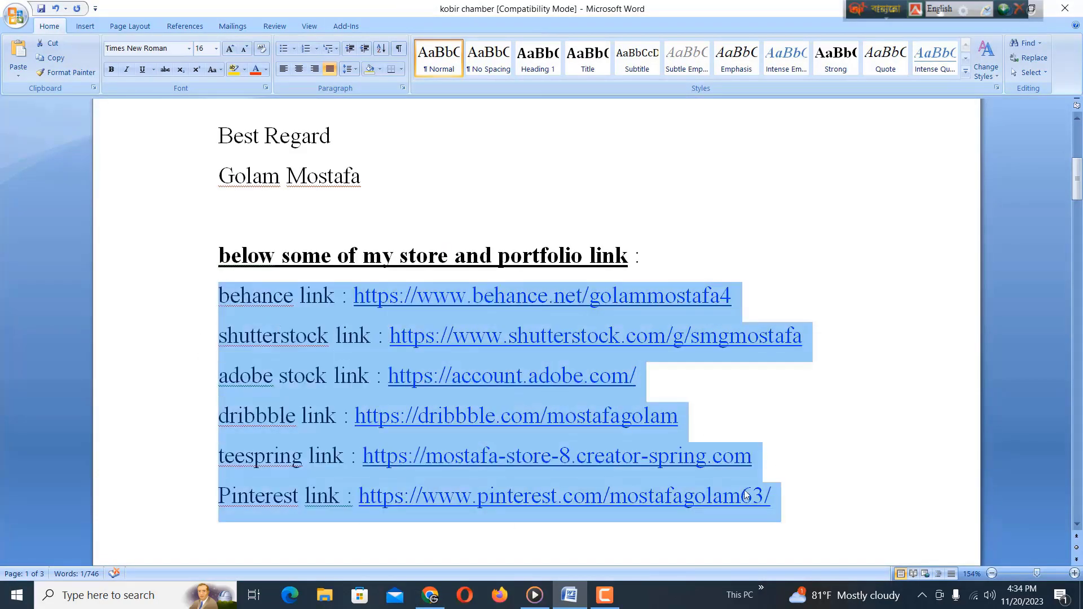
{"action": "right_click", "coordinate": [432, 432]}
{"action": "left_click", "coordinate": [467, 277]}
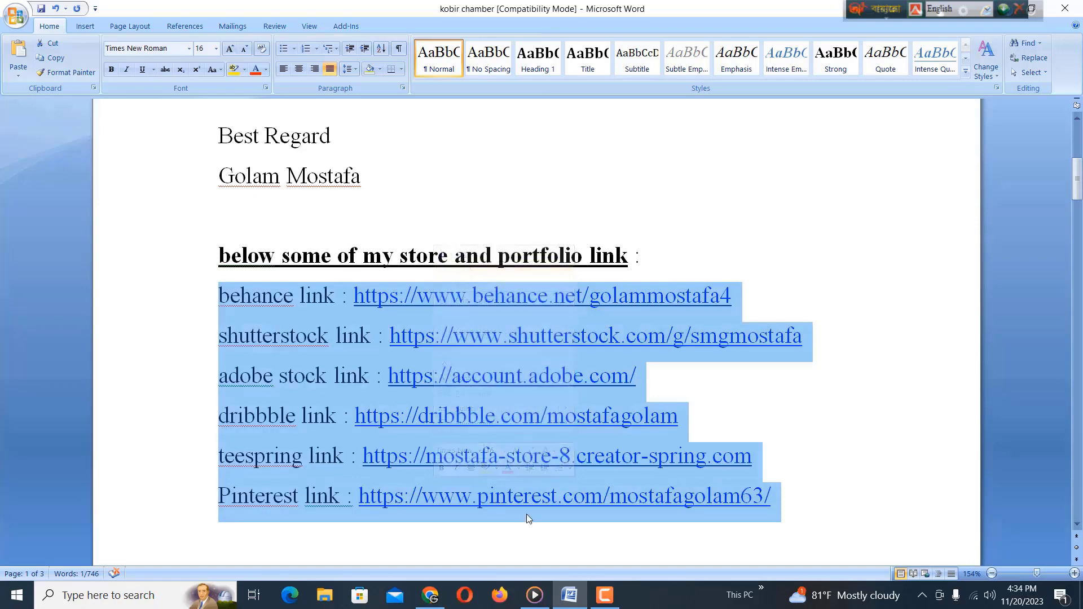
{"action": "left_click", "coordinate": [430, 596]}
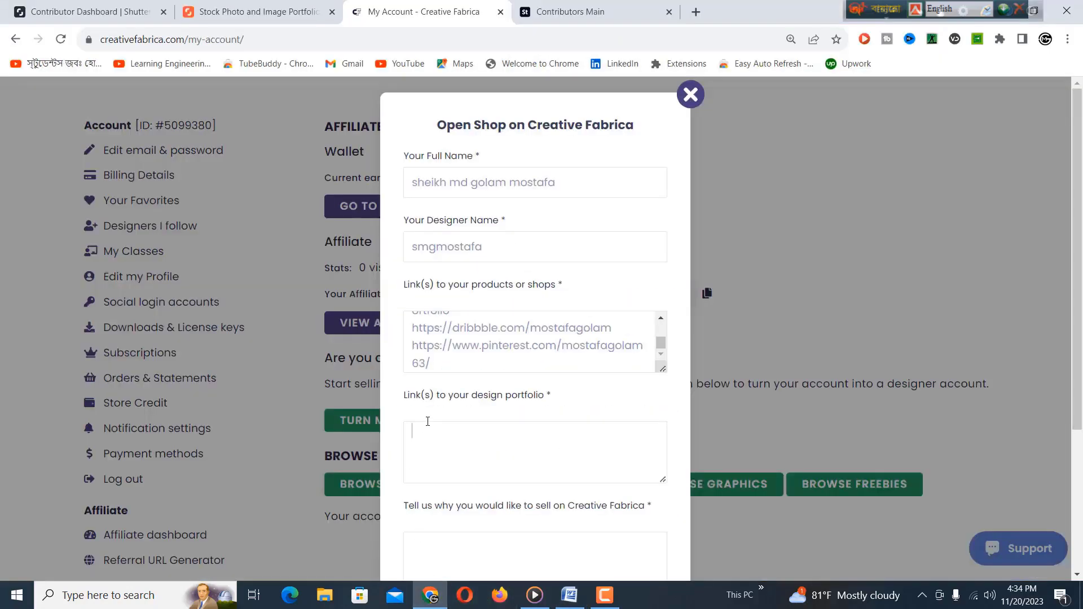
{"action": "right_click", "coordinate": [441, 441]}
{"action": "left_click", "coordinate": [491, 308]}
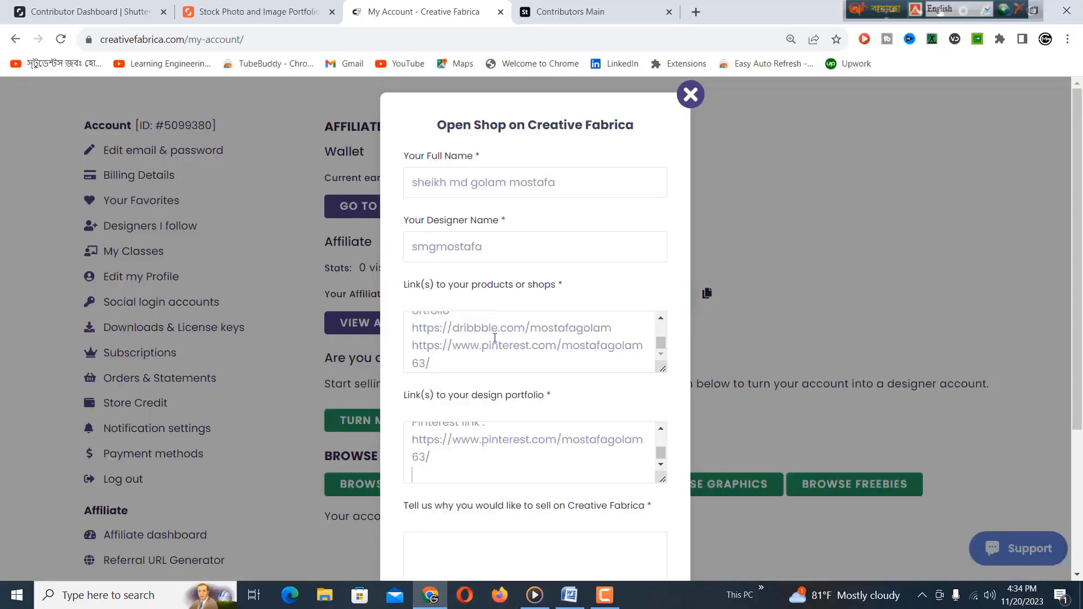
{"action": "left_click_drag", "start_coordinate": [661, 454], "coordinate": [660, 441]}
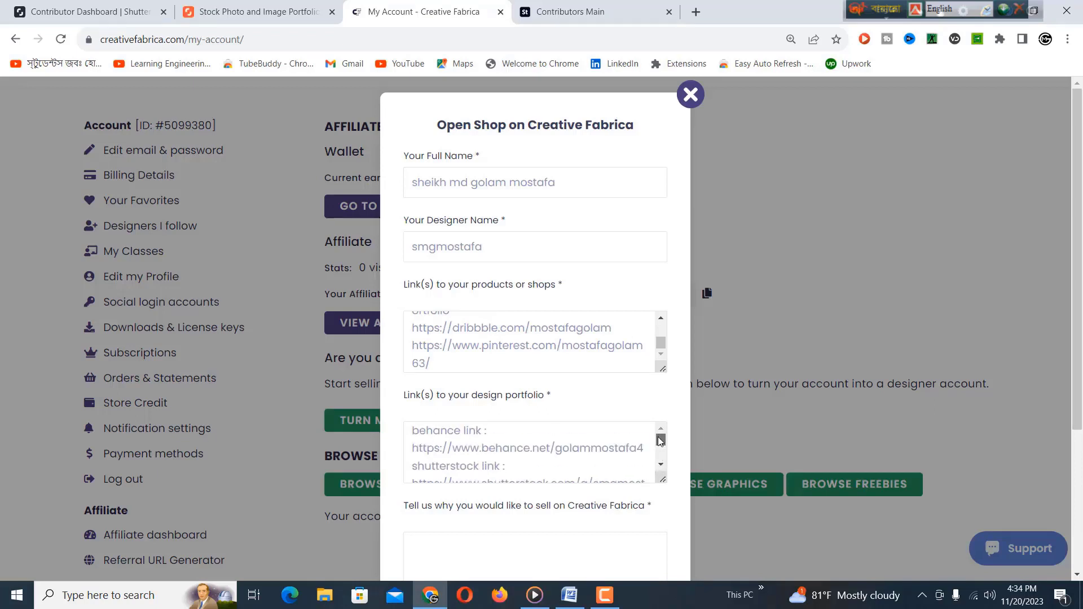
{"action": "scroll", "coordinate": [493, 445], "scroll_direction": "down", "scroll_amount": 2}
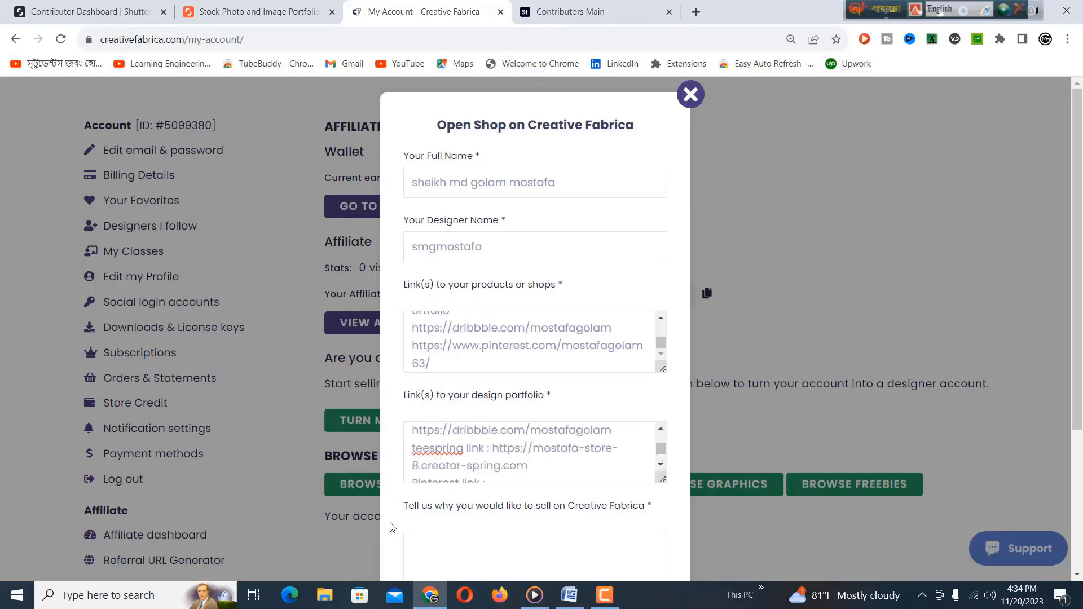
{"action": "scroll", "coordinate": [426, 500], "scroll_direction": "down", "scroll_amount": 1}
{"action": "scroll", "coordinate": [426, 500], "scroll_direction": "down", "scroll_amount": 2}
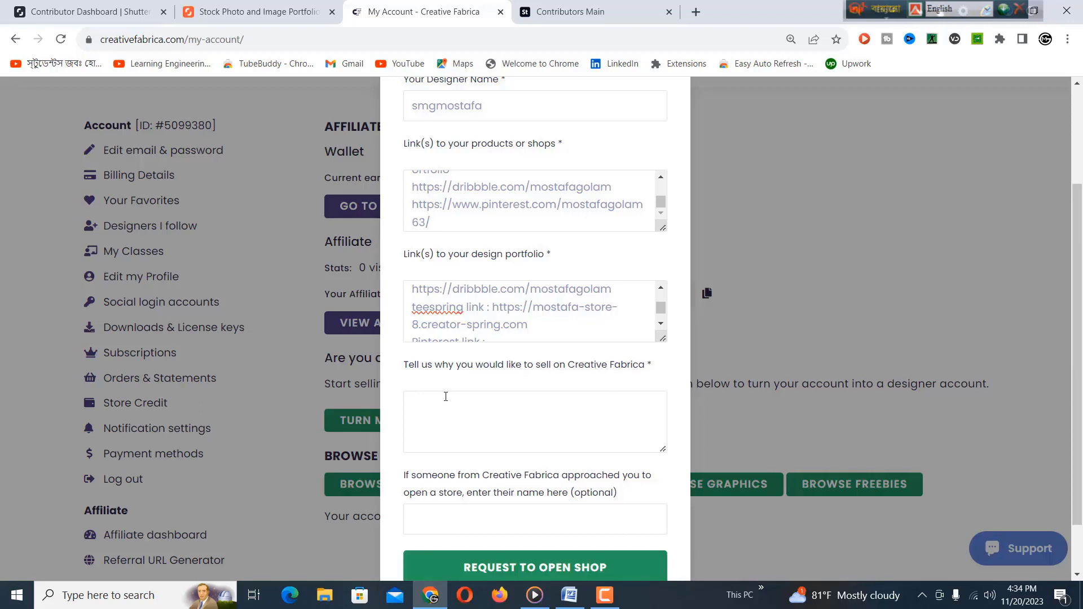
Step: Copy the introduction letter and its portfolio links from the Word document
{"action": "left_click", "coordinate": [570, 596]}
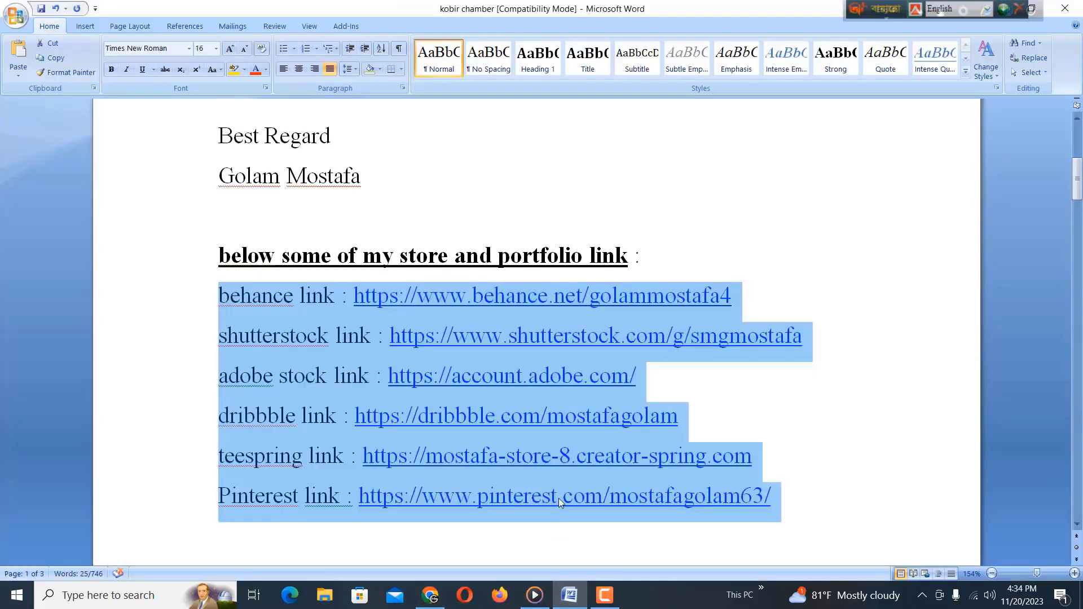
{"action": "left_click_drag", "start_coordinate": [1078, 197], "coordinate": [1078, 165]}
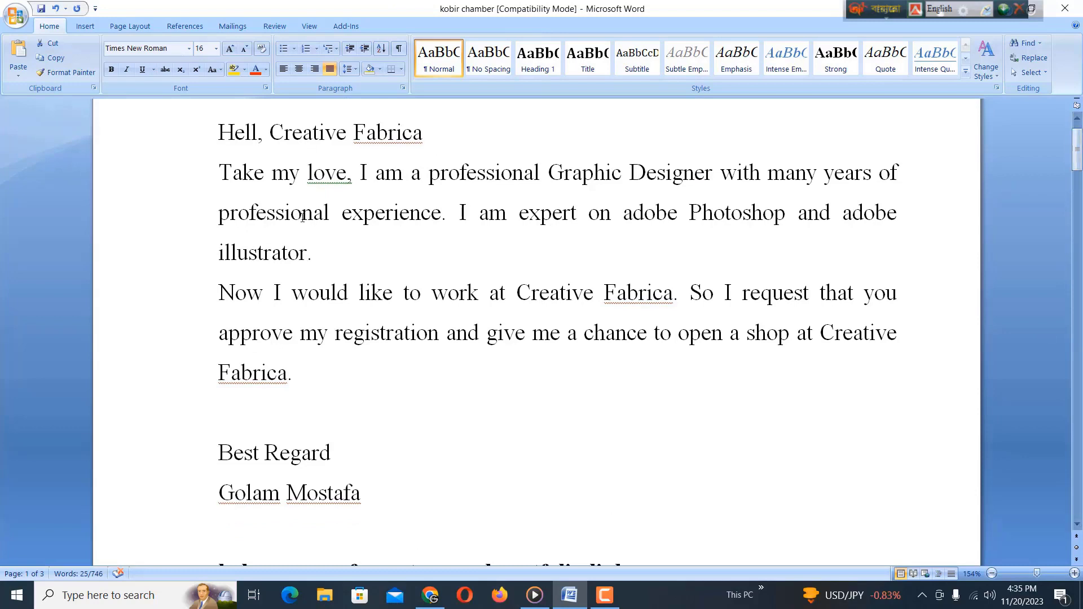
{"action": "left_click_drag", "start_coordinate": [218, 133], "coordinate": [721, 469]}
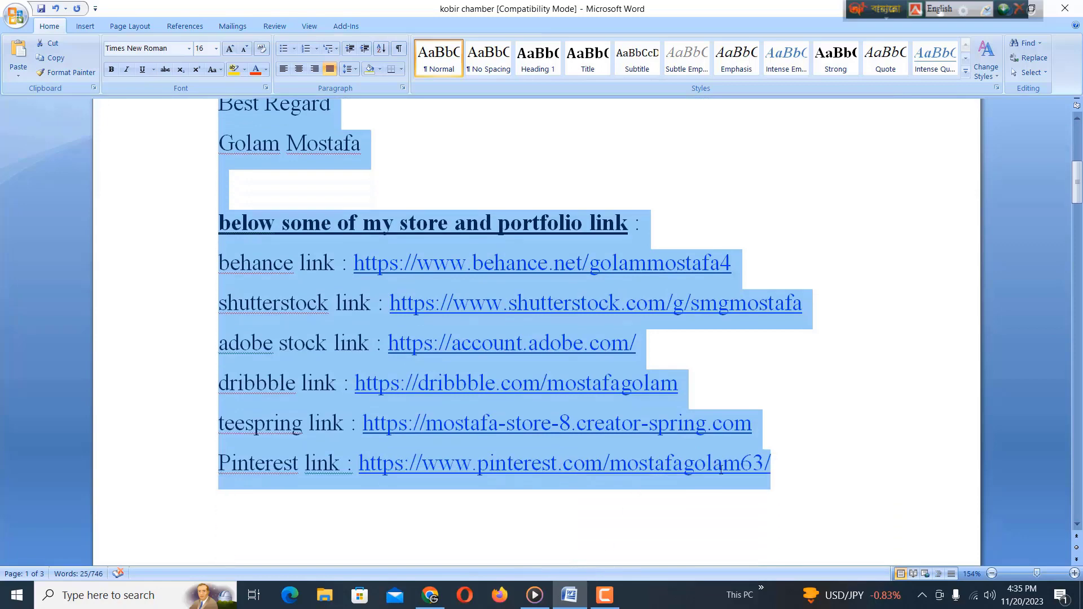
{"action": "right_click", "coordinate": [249, 353]}
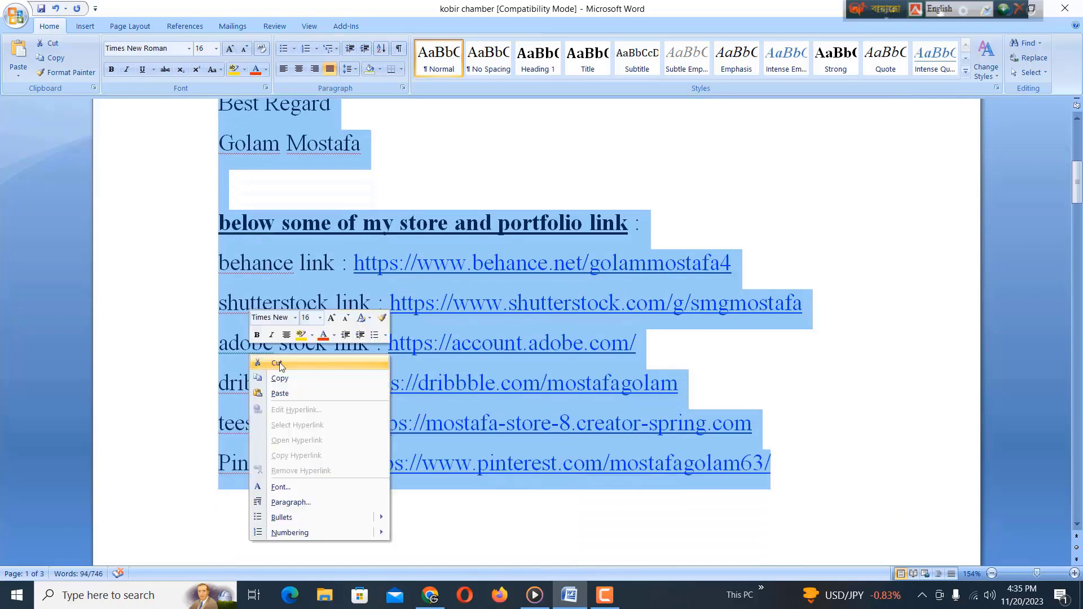
{"action": "left_click", "coordinate": [275, 379]}
Step: Paste the letter into the 'Tell us why' box and submit the Request to Open Shop
{"action": "left_click", "coordinate": [430, 595]}
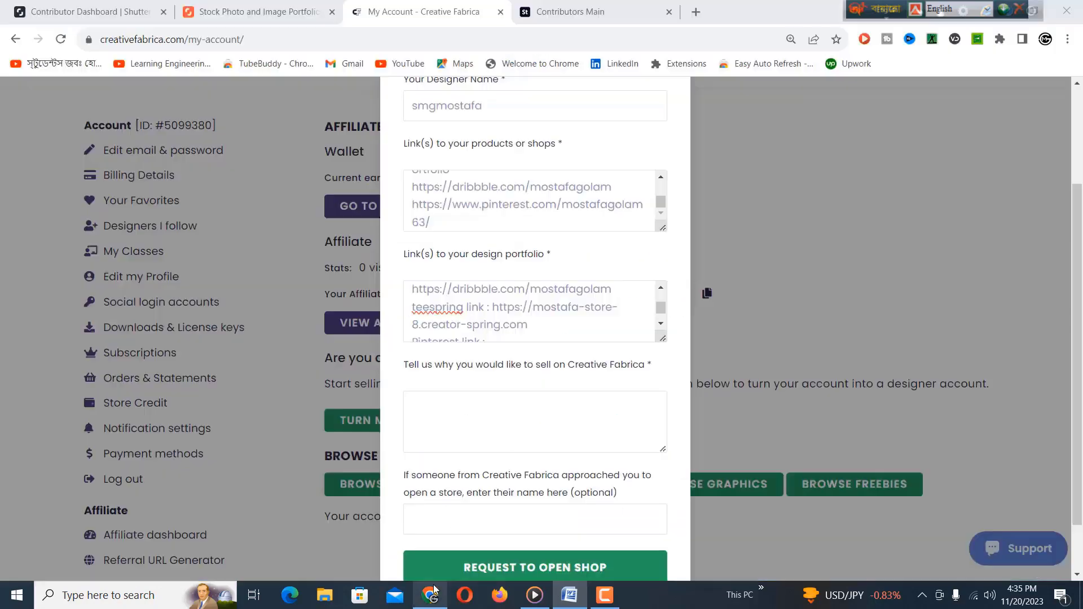
{"action": "right_click", "coordinate": [439, 405]}
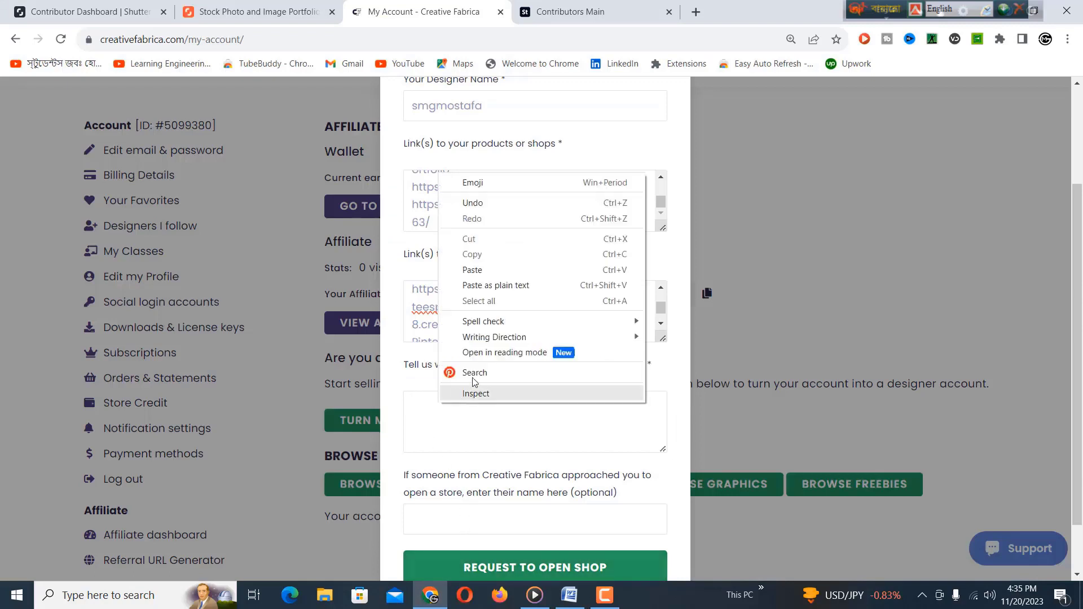
{"action": "left_click", "coordinate": [484, 276]}
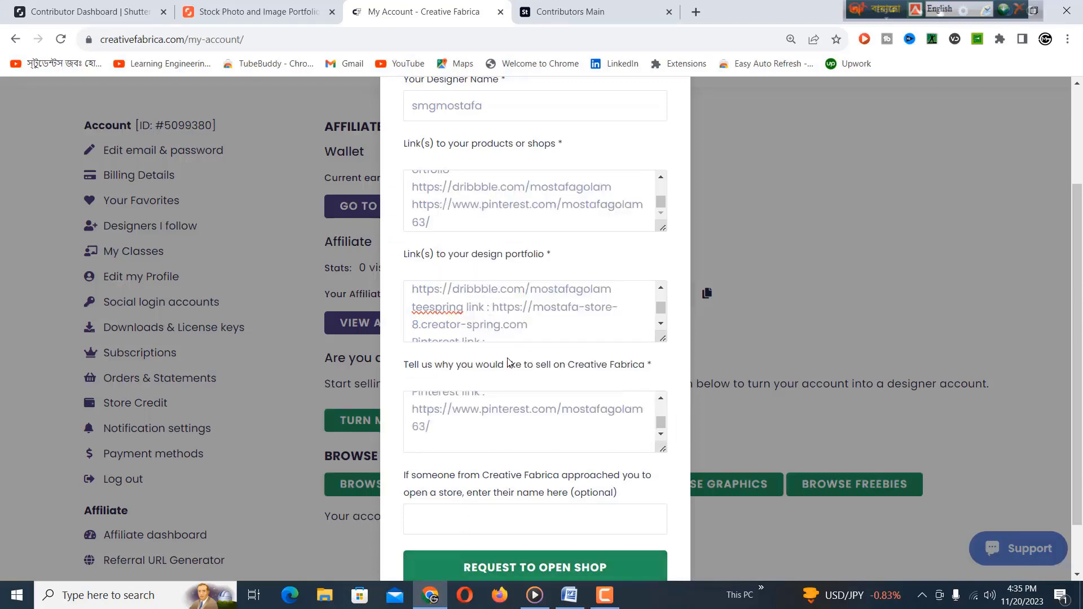
{"action": "left_click", "coordinate": [518, 451]}
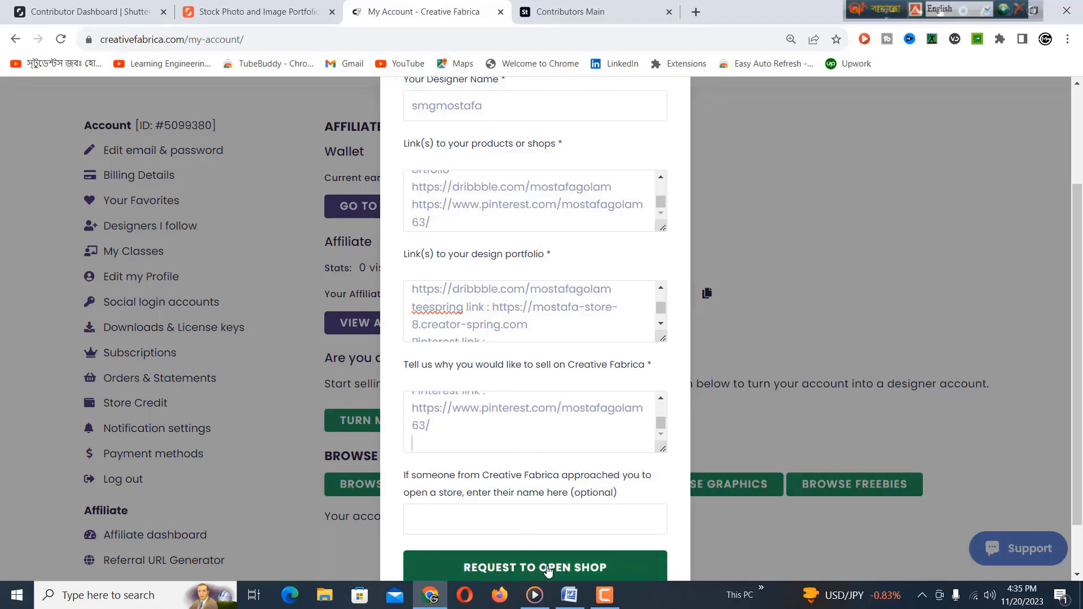
{"action": "left_click", "coordinate": [539, 564]}
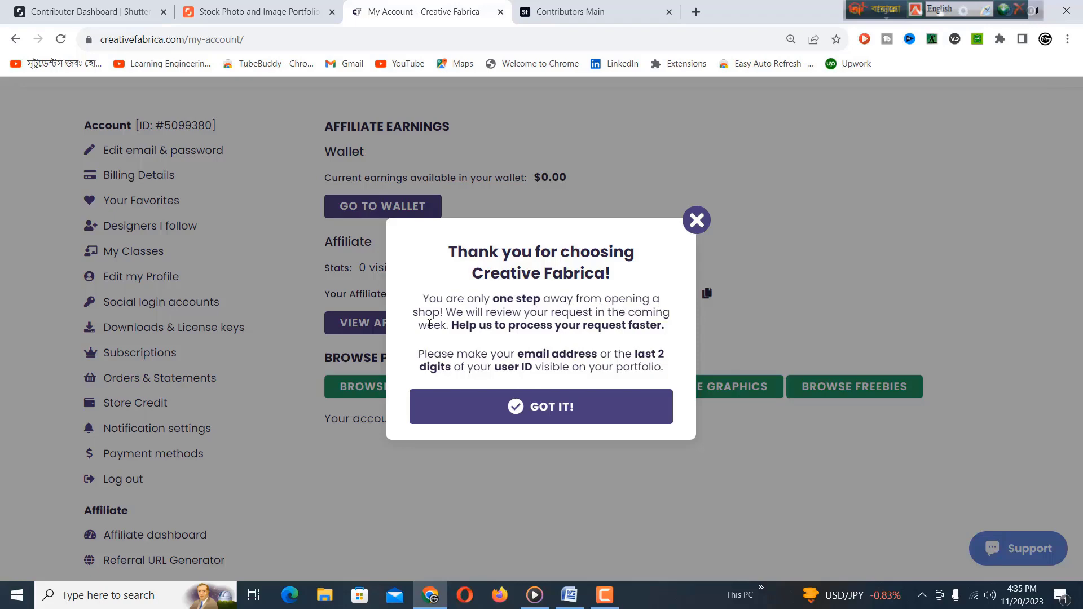
Step: Close the store request thank-you message with GOT IT! and go to the Yahoo Mail tab
{"action": "left_click", "coordinate": [542, 406]}
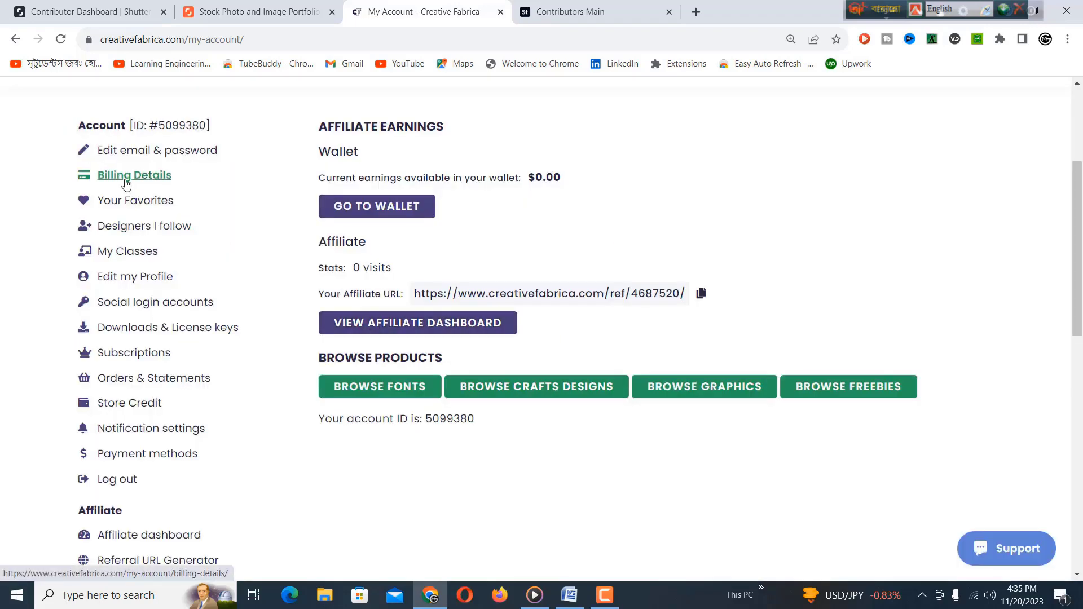
{"action": "key", "text": "ctrl+1"}
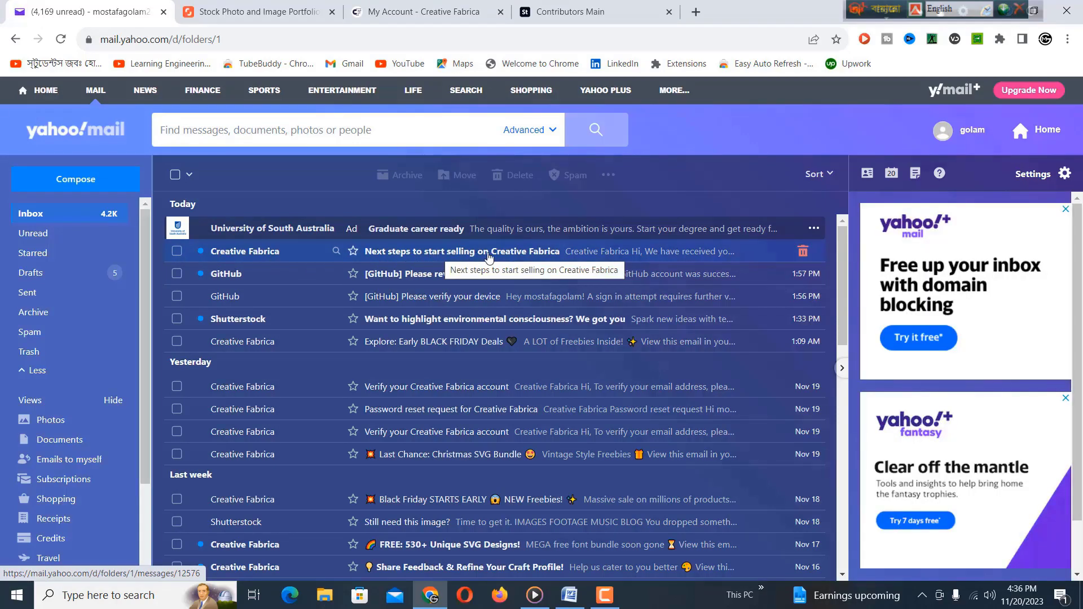
Step: Open the 'Next steps to start selling on Creative Fabrica' email and follow its 'verifying your account' link
{"action": "left_click", "coordinate": [508, 255]}
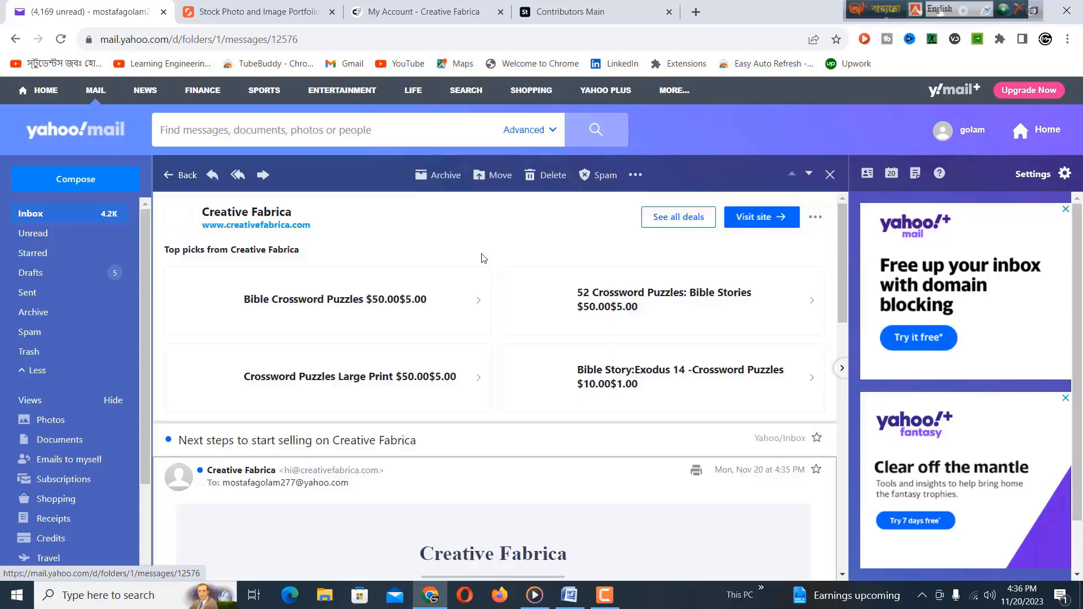
{"action": "scroll", "coordinate": [483, 259], "scroll_direction": "down", "scroll_amount": 4}
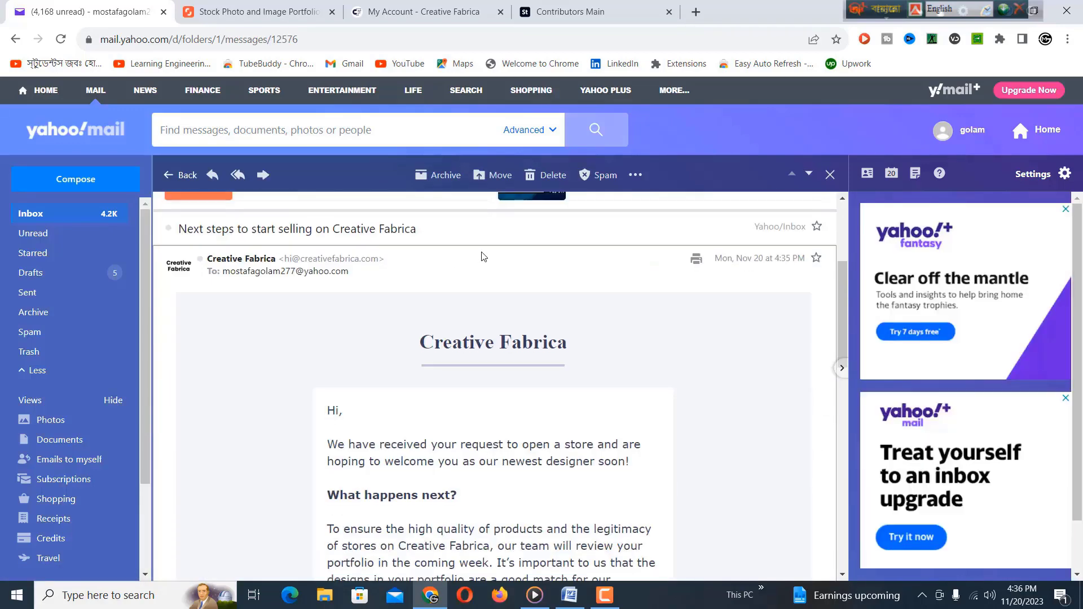
{"action": "scroll", "coordinate": [484, 253], "scroll_direction": "down", "scroll_amount": 4}
{"action": "scroll", "coordinate": [366, 237], "scroll_direction": "up", "scroll_amount": 3}
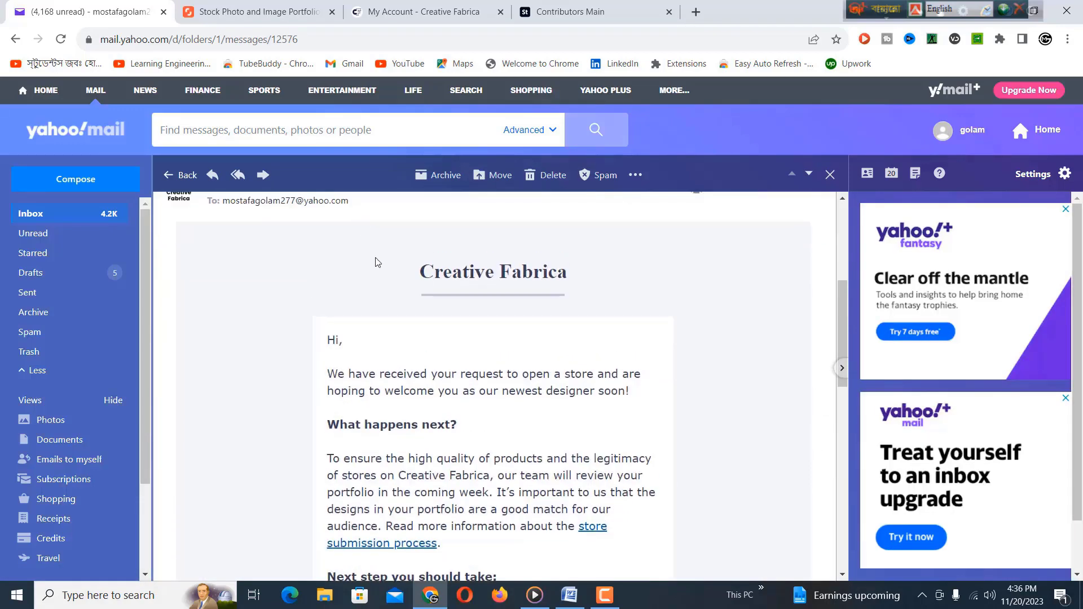
{"action": "scroll", "coordinate": [389, 404], "scroll_direction": "down", "scroll_amount": 3}
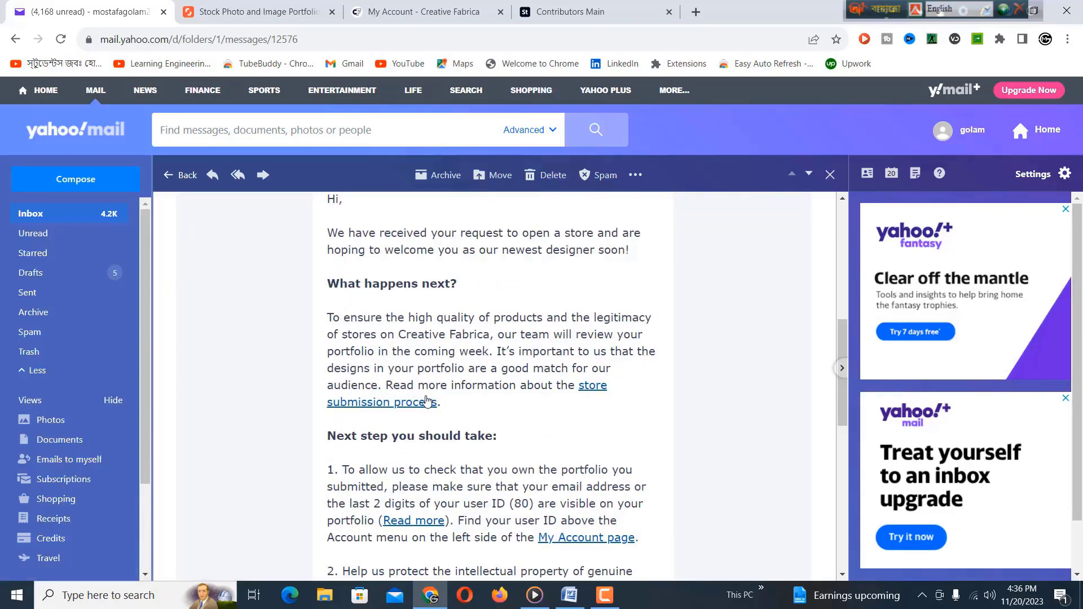
{"action": "scroll", "coordinate": [435, 403], "scroll_direction": "down", "scroll_amount": 3}
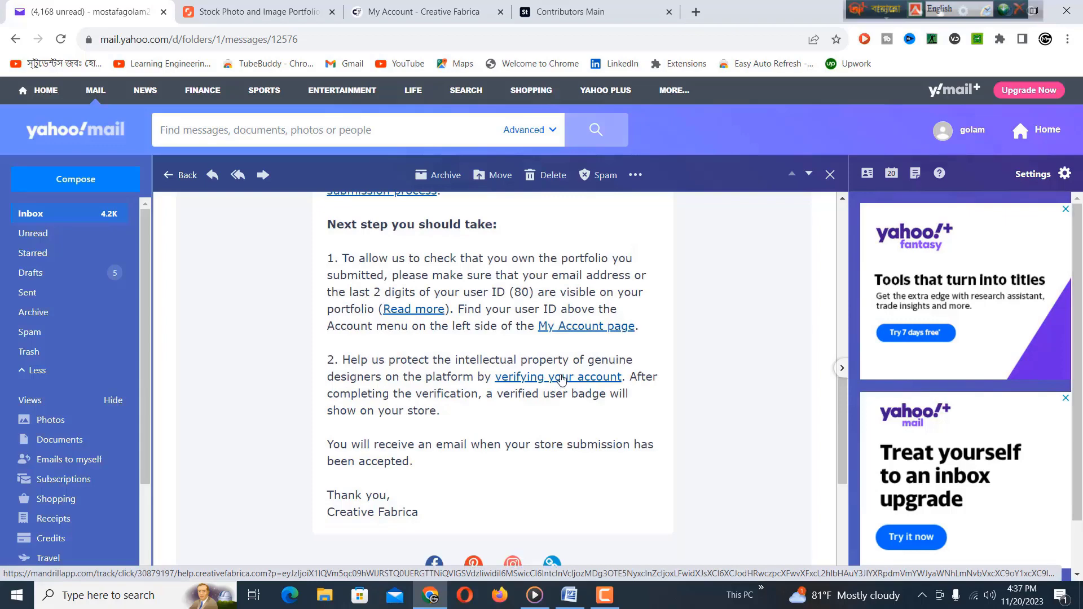
{"action": "left_click", "coordinate": [567, 378]}
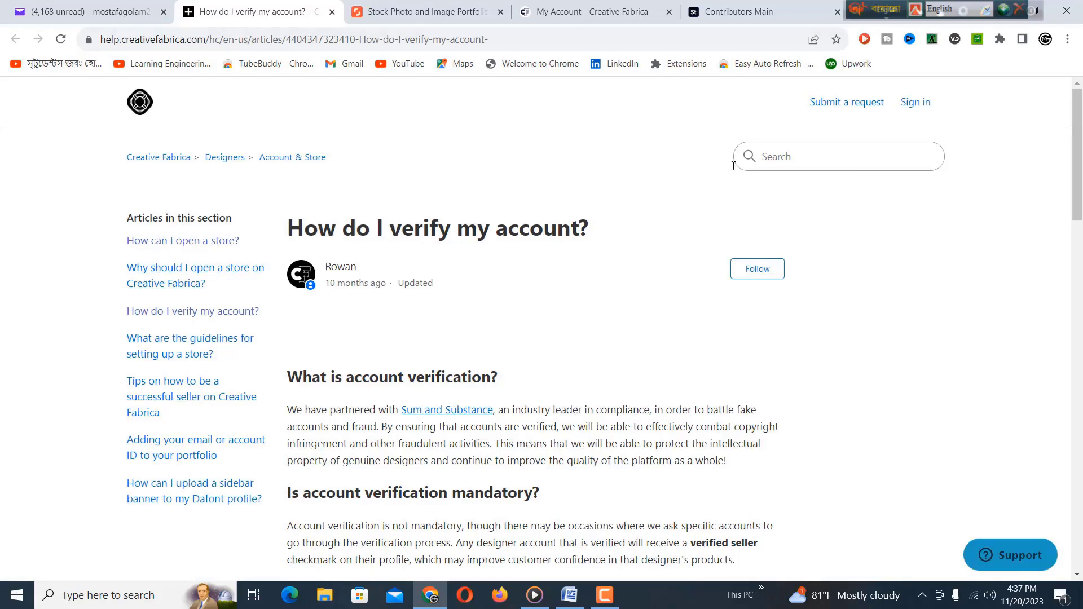
Step: Read through the verification help article and follow step 1's 'Verify my Identity' link
{"action": "scroll", "coordinate": [802, 196], "scroll_direction": "down", "scroll_amount": 2}
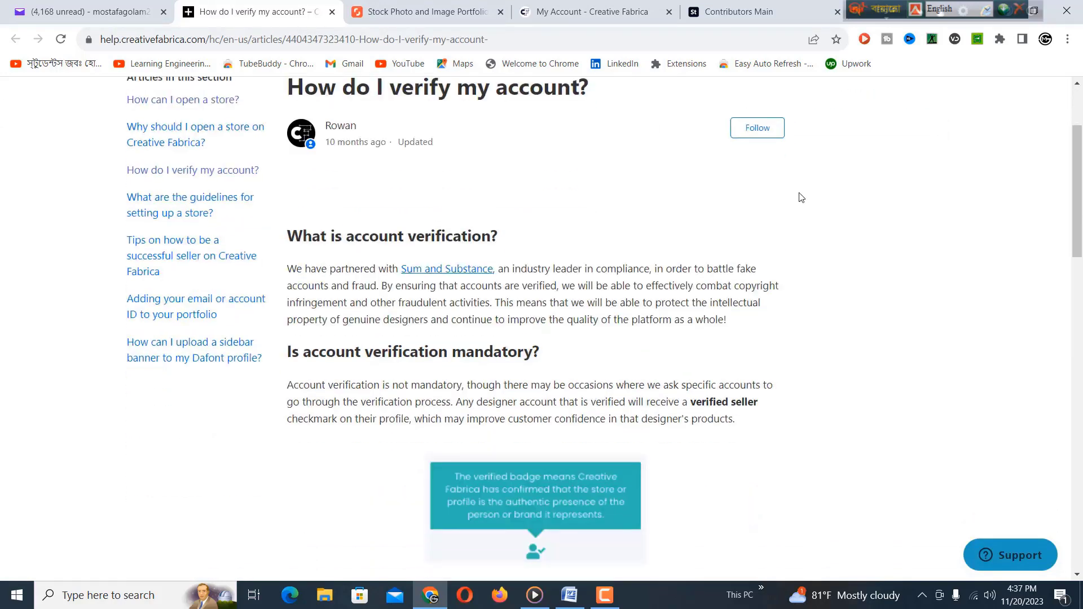
{"action": "scroll", "coordinate": [802, 197], "scroll_direction": "down", "scroll_amount": 1}
{"action": "scroll", "coordinate": [802, 200], "scroll_direction": "down", "scroll_amount": 2}
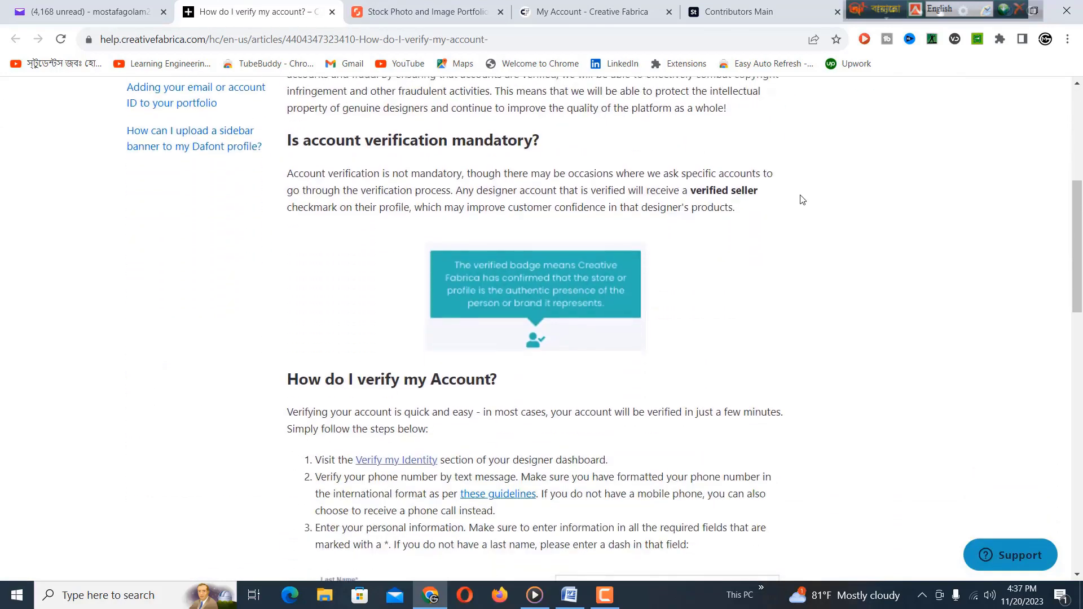
{"action": "scroll", "coordinate": [781, 192], "scroll_direction": "down", "scroll_amount": 3}
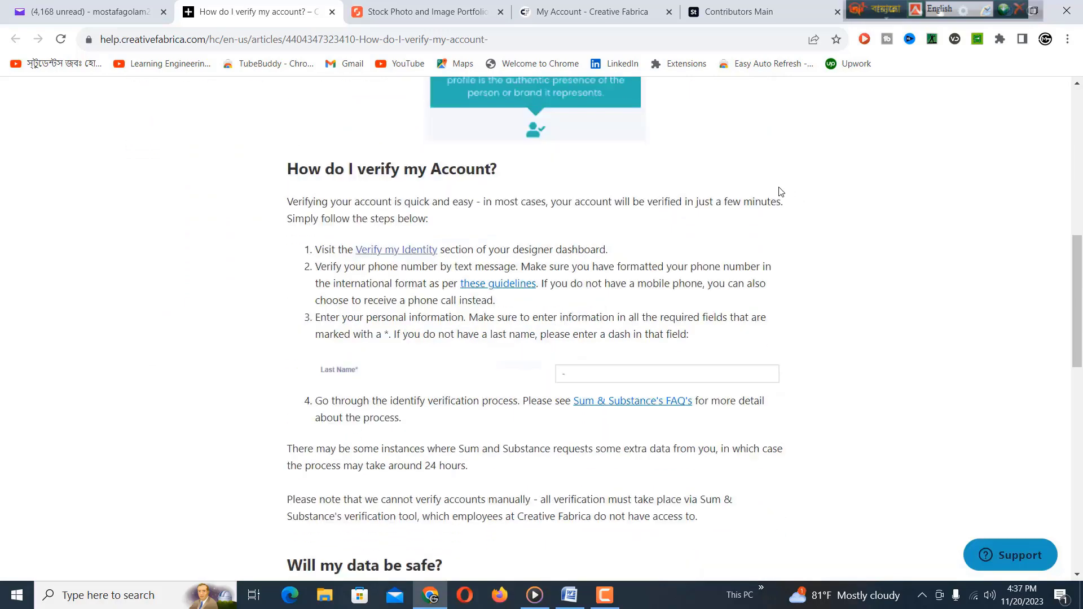
{"action": "scroll", "coordinate": [781, 191], "scroll_direction": "down", "scroll_amount": 1}
{"action": "scroll", "coordinate": [768, 194], "scroll_direction": "down", "scroll_amount": 2}
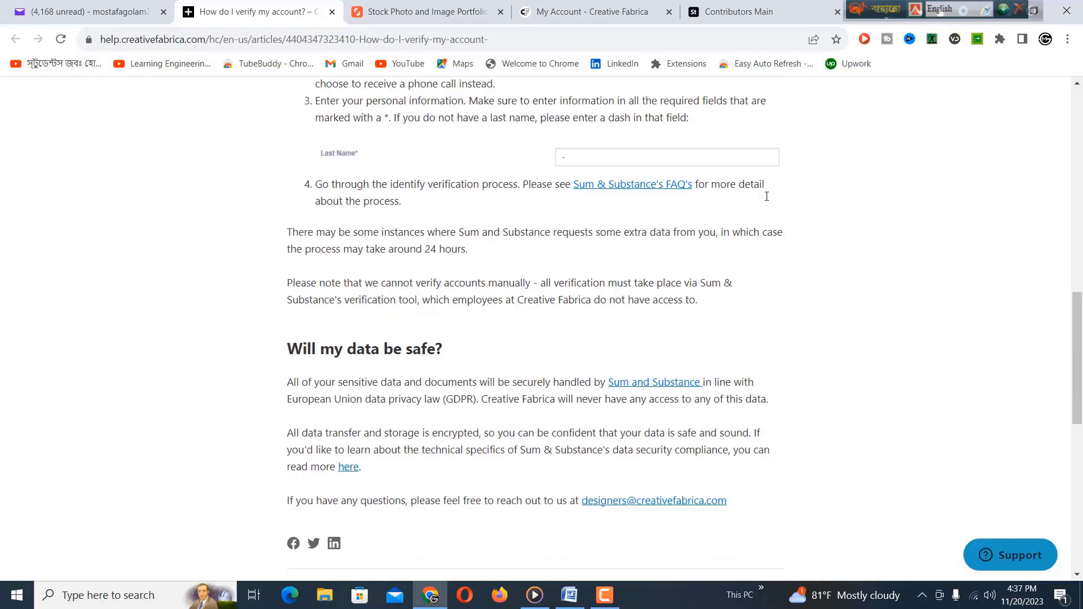
{"action": "scroll", "coordinate": [767, 197], "scroll_direction": "down", "scroll_amount": 3}
{"action": "scroll", "coordinate": [766, 195], "scroll_direction": "down", "scroll_amount": 3}
{"action": "scroll", "coordinate": [765, 194], "scroll_direction": "up", "scroll_amount": 8}
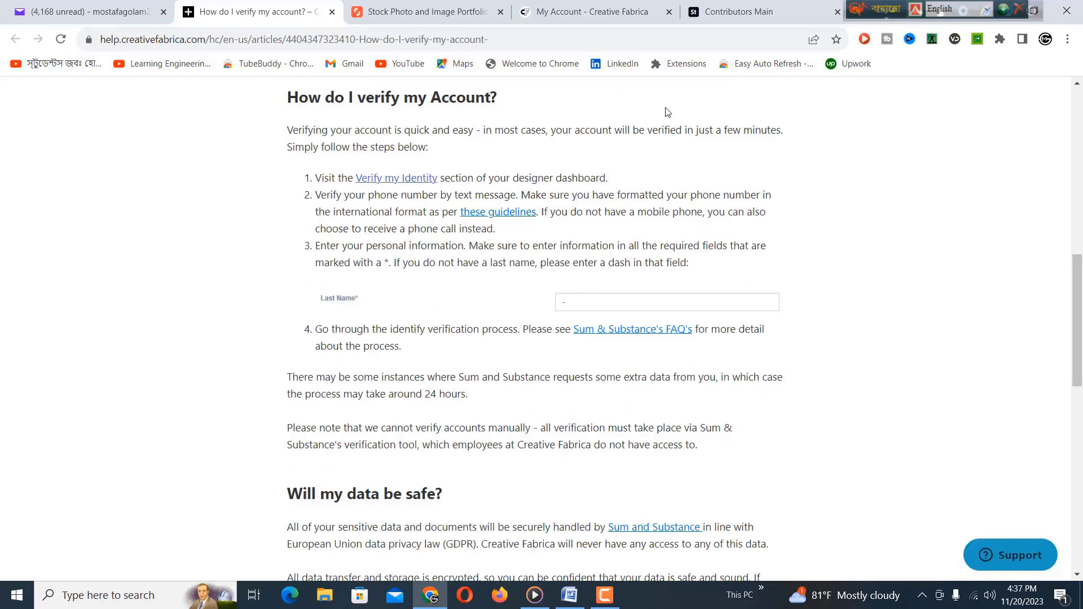
{"action": "scroll", "coordinate": [598, 146], "scroll_direction": "up", "scroll_amount": 2}
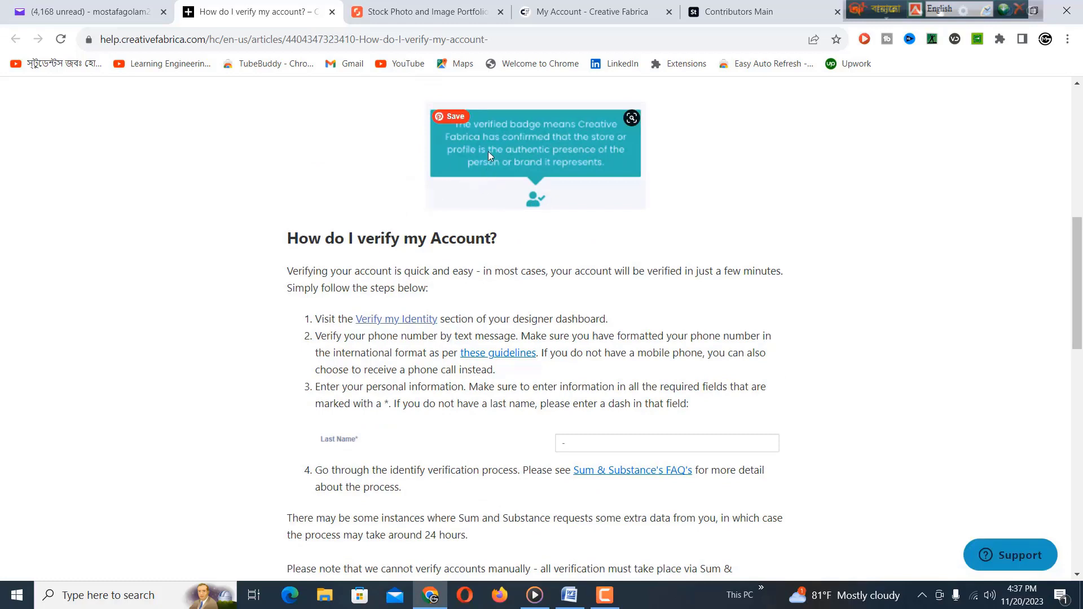
{"action": "left_click", "coordinate": [385, 317]}
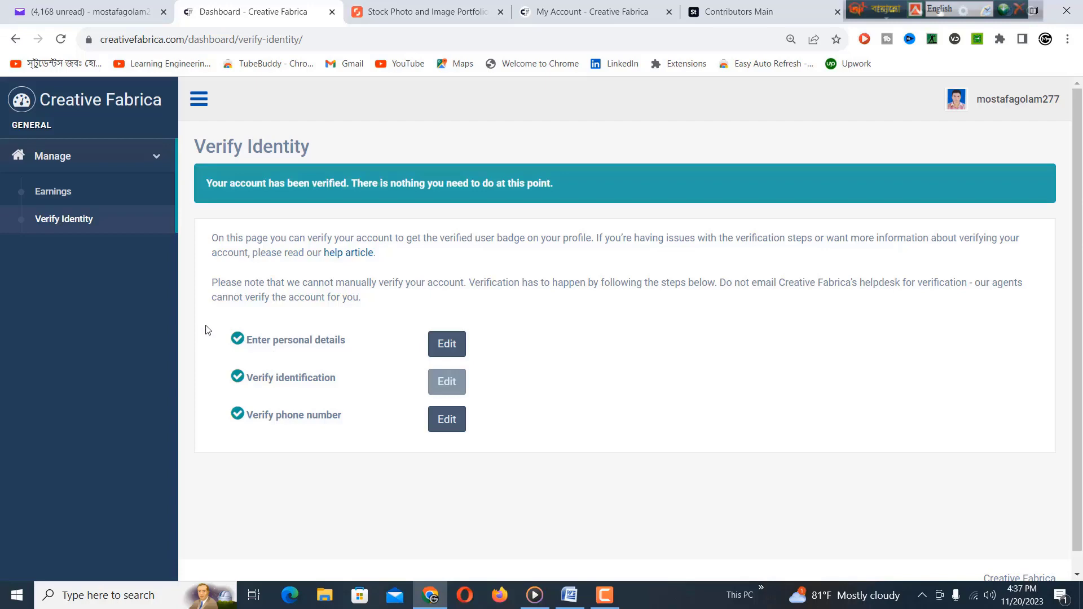
Step: Return to the My Account page and highlight the '5 working days' review time
{"action": "left_click", "coordinate": [99, 13]}
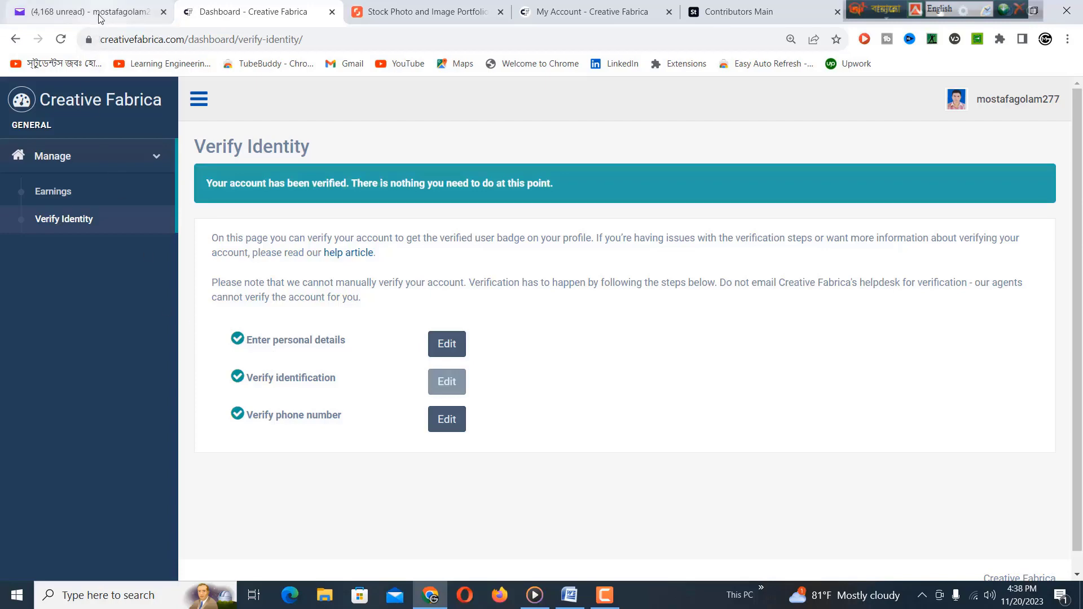
{"action": "scroll", "coordinate": [232, 214], "scroll_direction": "up", "scroll_amount": 10}
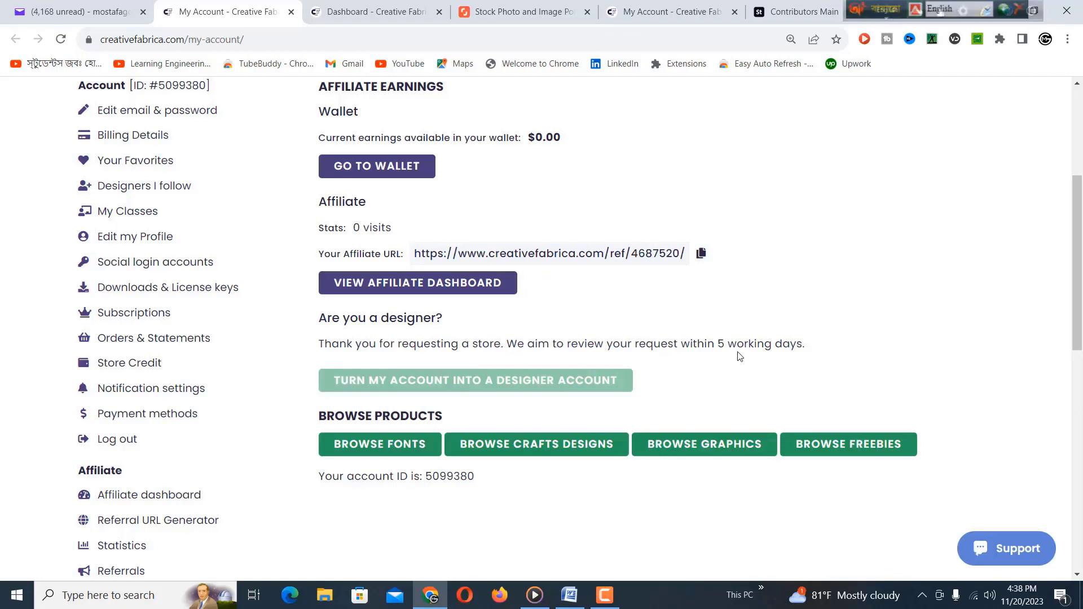
{"action": "left_click_drag", "start_coordinate": [721, 348], "coordinate": [804, 345]}
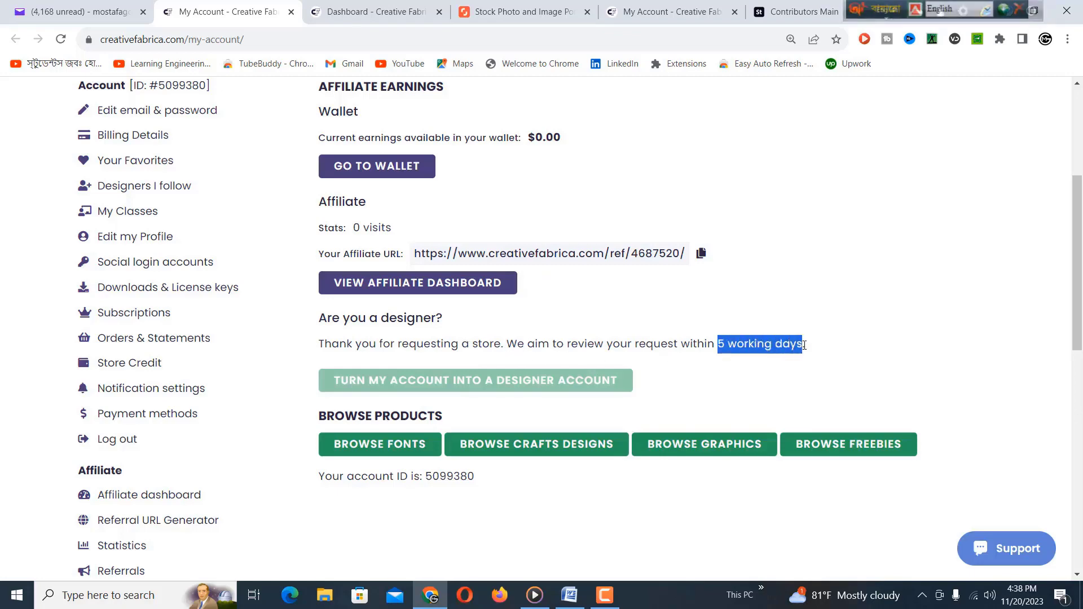